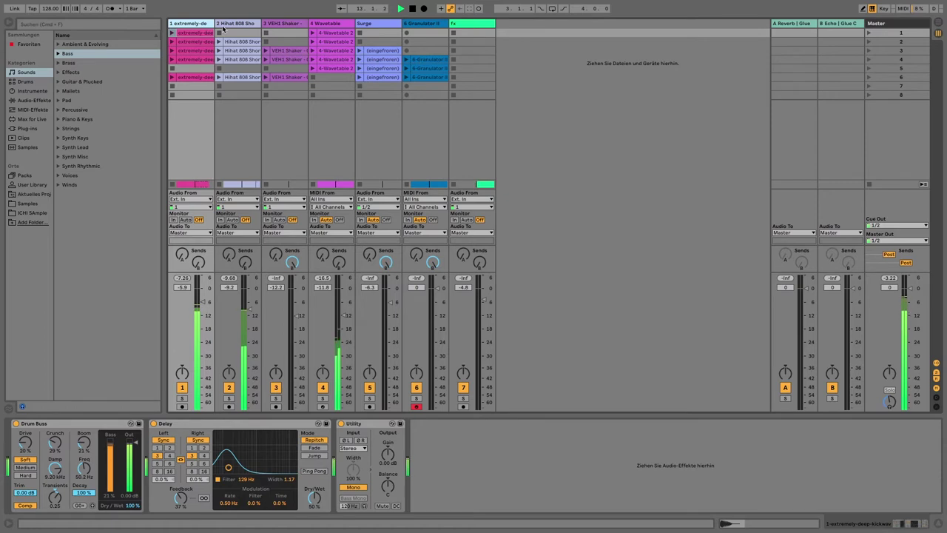
# Step: Select all seven tracks and lower their volumes together until the fx track is at -12.2 dB
pyautogui.click(471, 25)
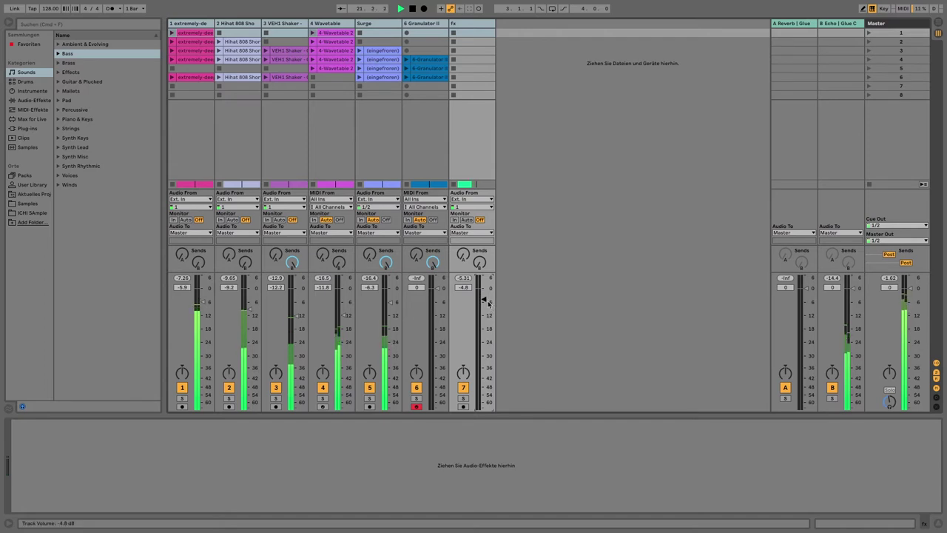
pyautogui.moveTo(484, 300); pyautogui.dragTo(484, 313)
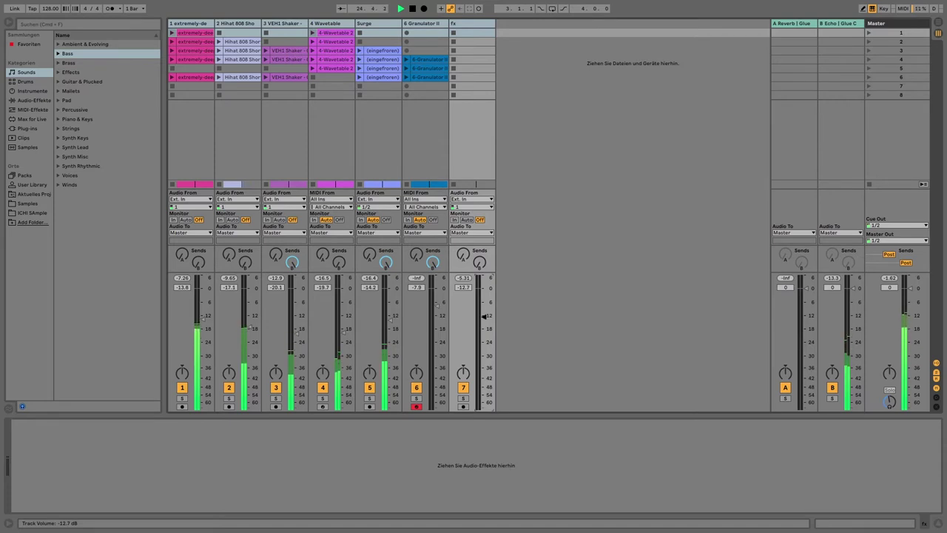
pyautogui.moveTo(484, 316); pyautogui.dragTo(483, 315)
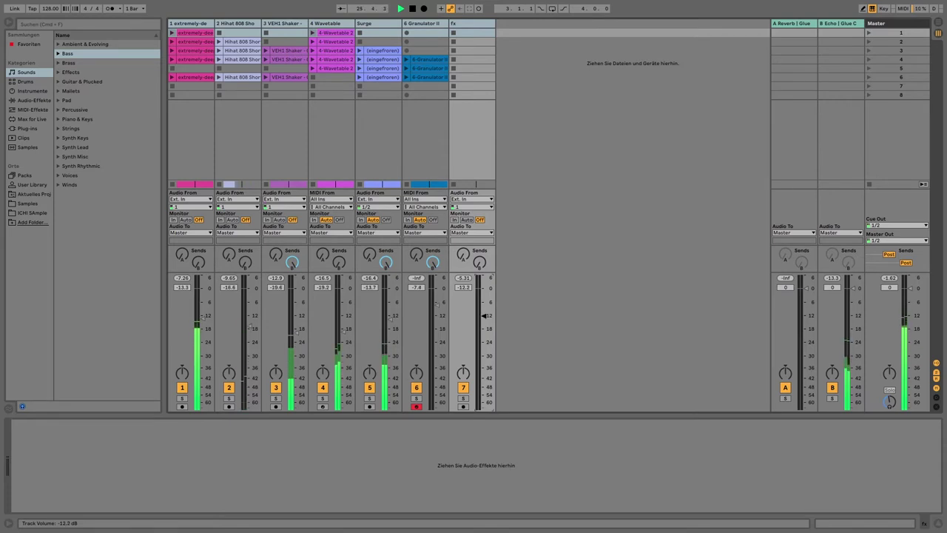
pyautogui.click(420, 154)
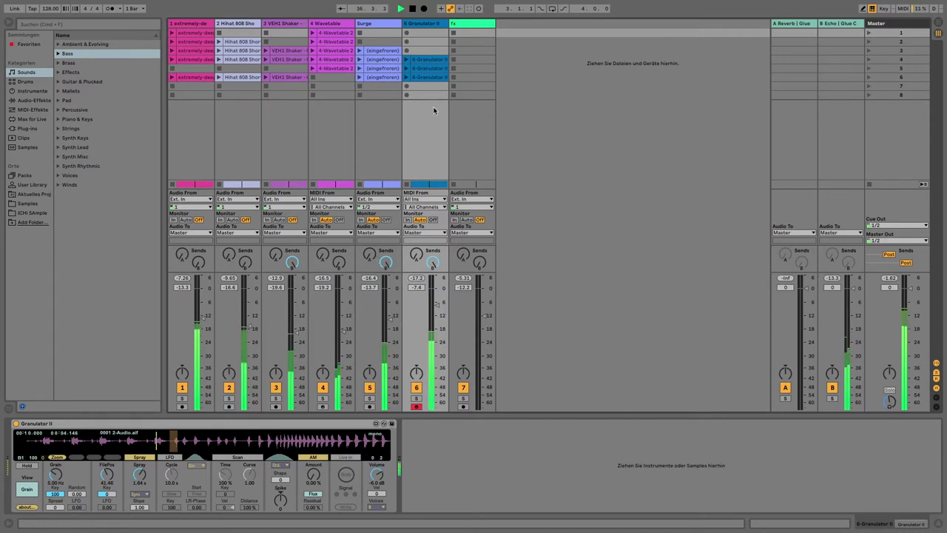
# Step: Lower all seven track volumes together once more until the fx track is at -15.0 dB
pyautogui.click(211, 22)
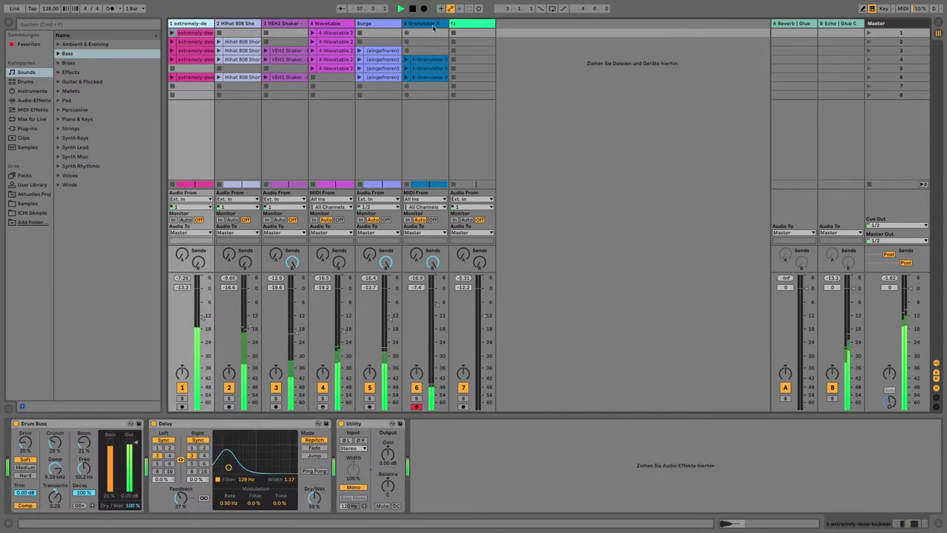
pyautogui.click(465, 25)
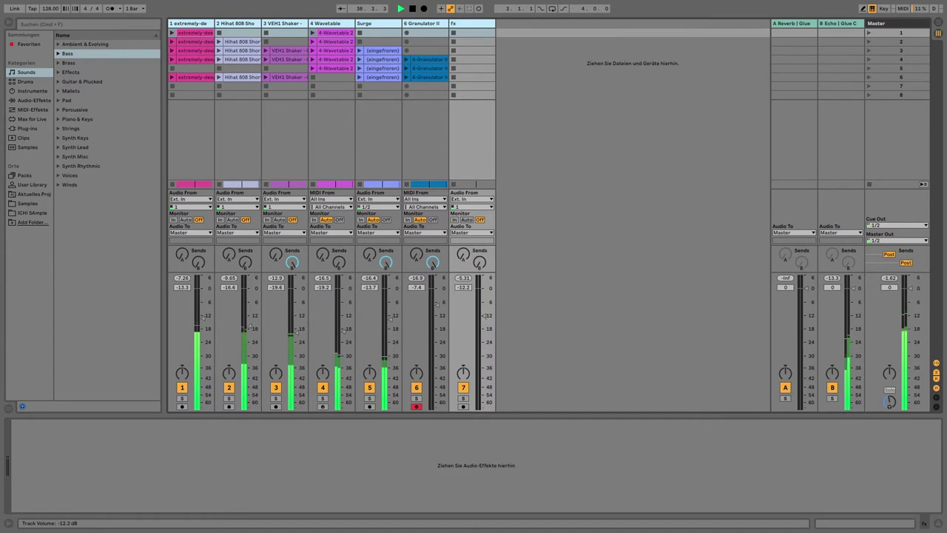
pyautogui.moveTo(484, 316); pyautogui.dragTo(484, 323)
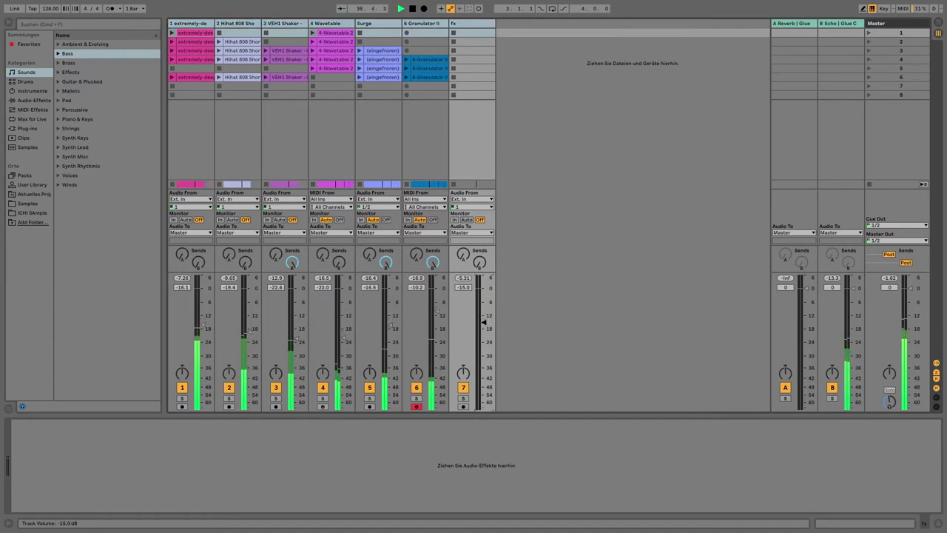
pyautogui.click(418, 148)
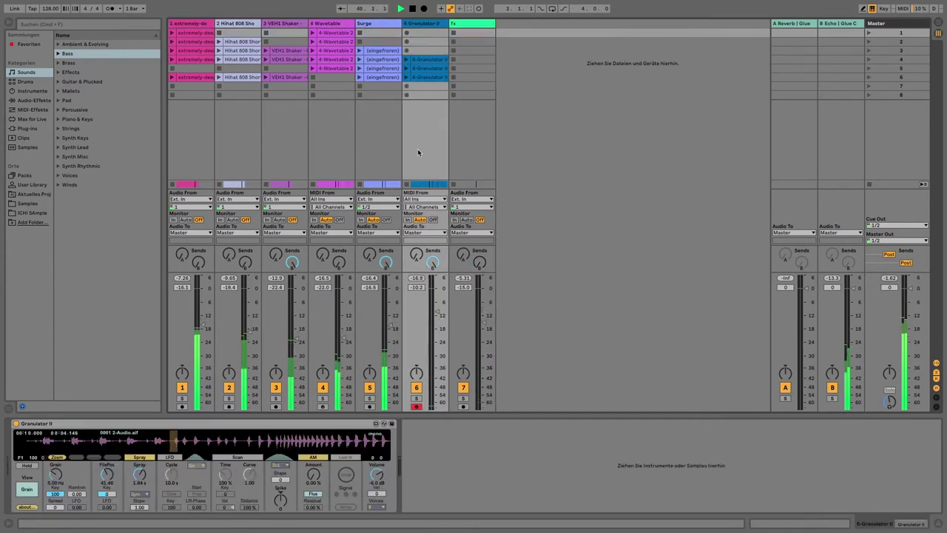
# Step: Examine the device chains of the individual tracks one after another, from the kick to the fx track
pyautogui.click(362, 164)
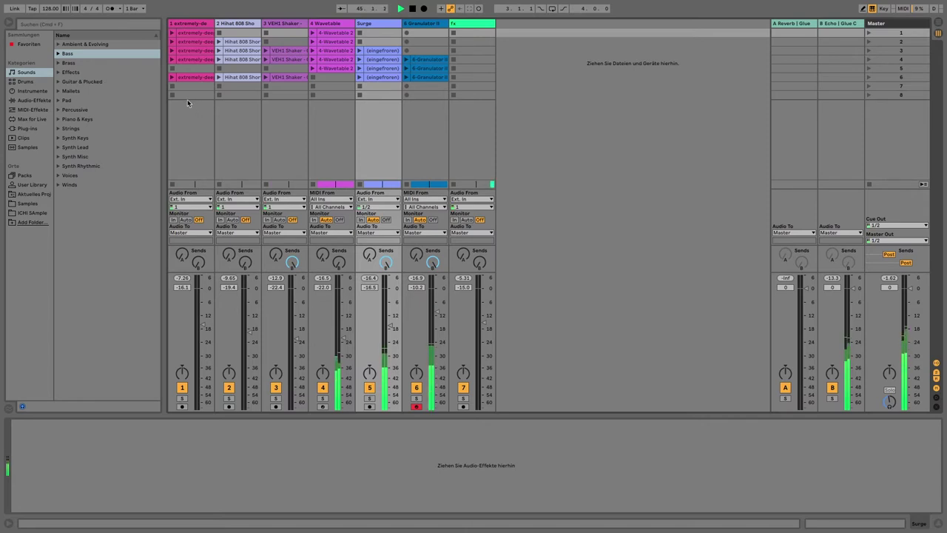
pyautogui.click(196, 139)
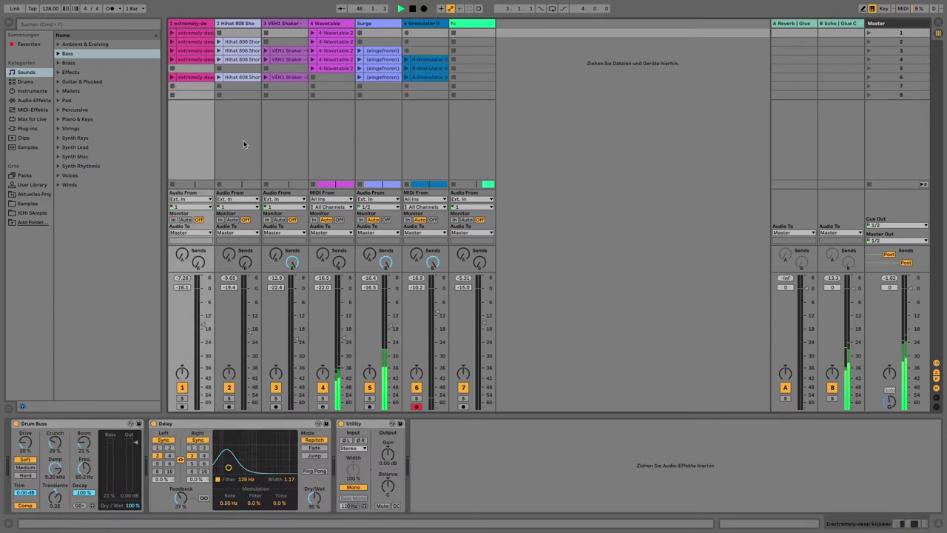
pyautogui.click(244, 140)
pyautogui.click(305, 147)
pyautogui.click(339, 148)
pyautogui.click(361, 149)
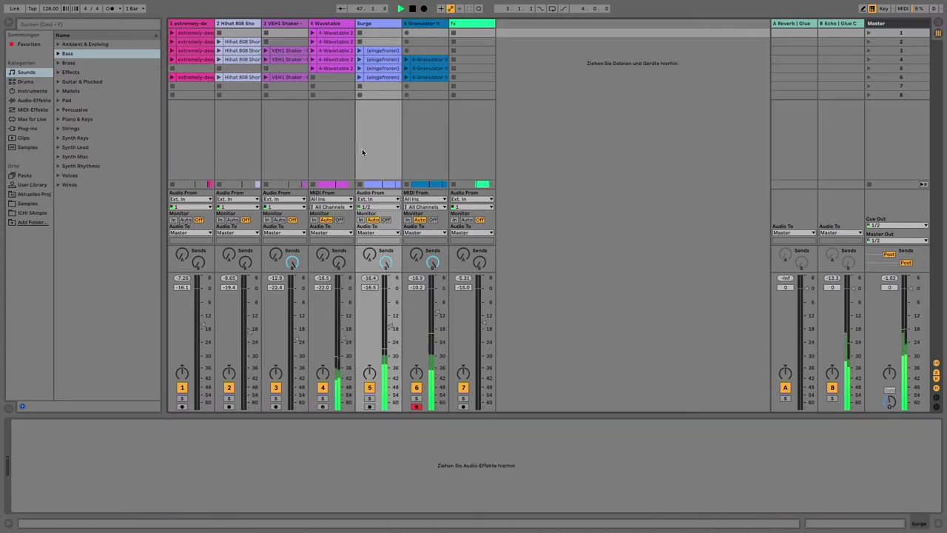
pyautogui.click(417, 148)
pyautogui.click(468, 142)
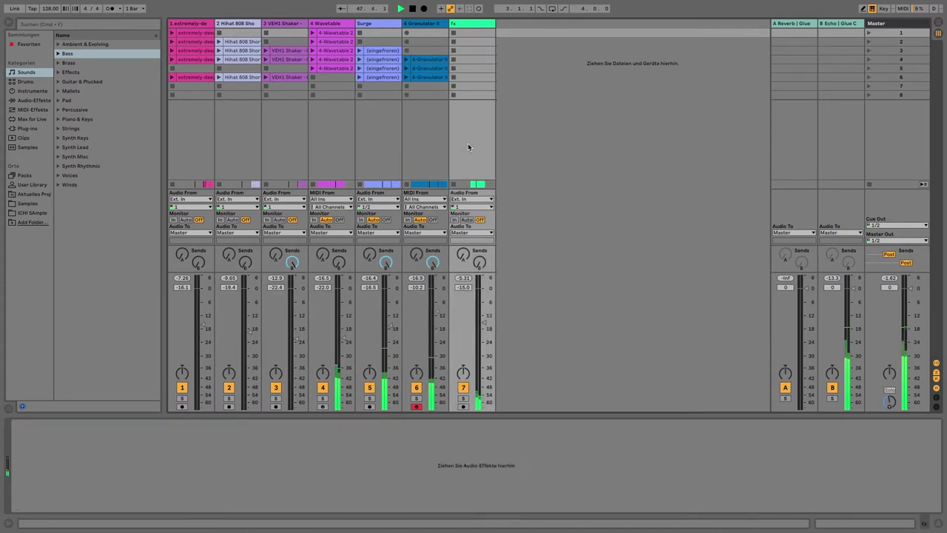
# Step: Search the browser for "Eq" and add EQ Eight after Utility on the kick track
pyautogui.click(196, 142)
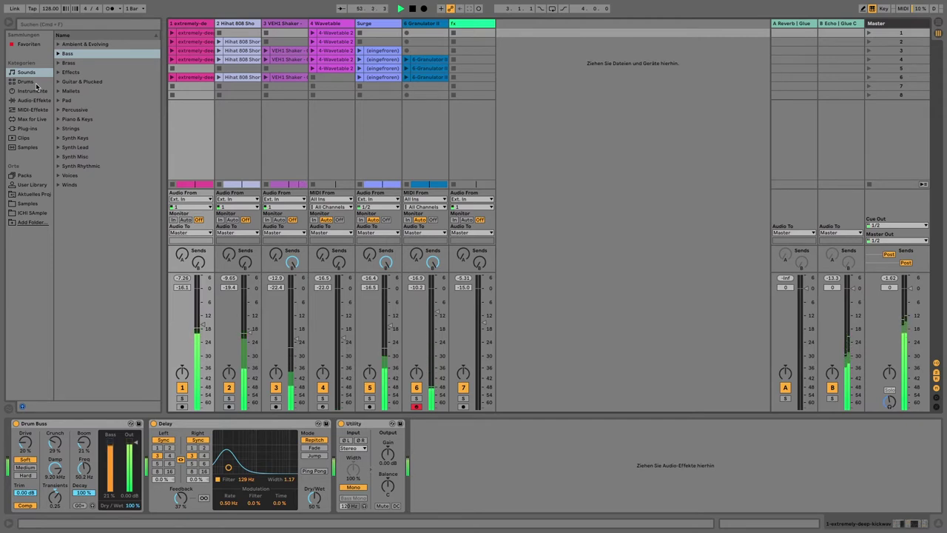
pyautogui.press('super+f')
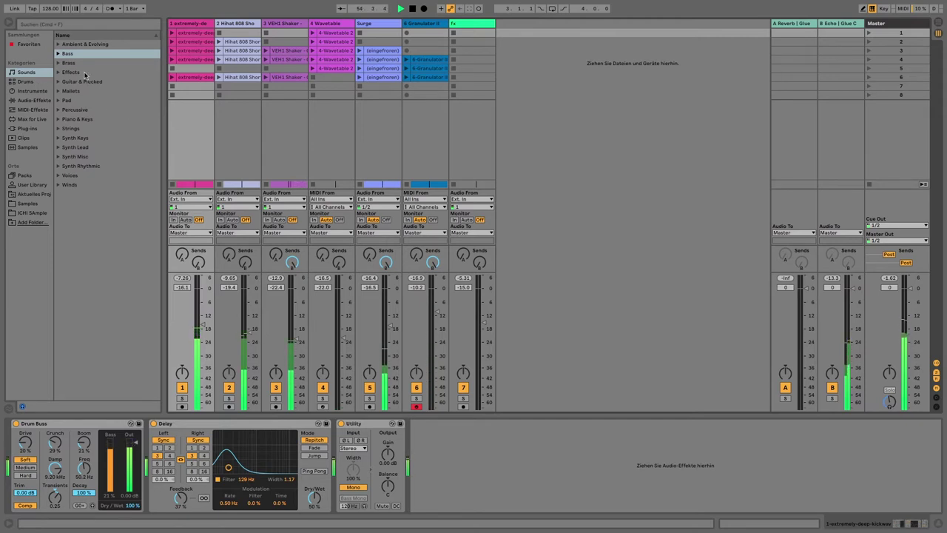
pyautogui.write('Eq')
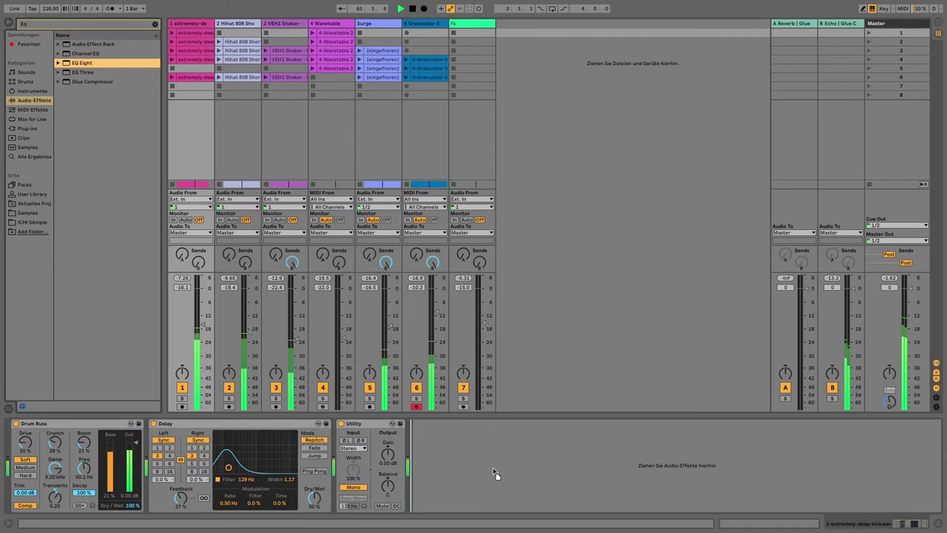
pyautogui.moveTo(495, 464); pyautogui.dragTo(494, 464)
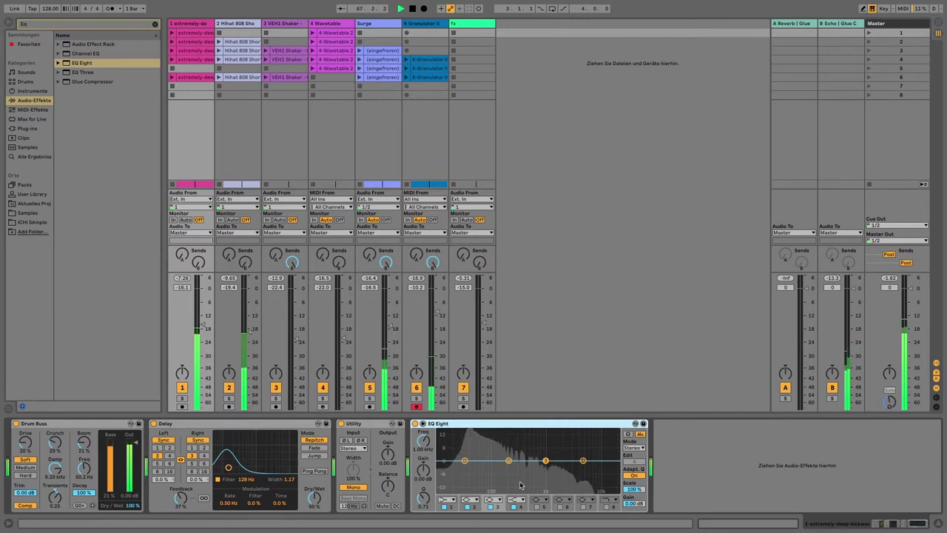
# Step: Solo the kick track, loop its arrangement section starting at bar 17, and play it in the Session view
pyautogui.click(182, 398)
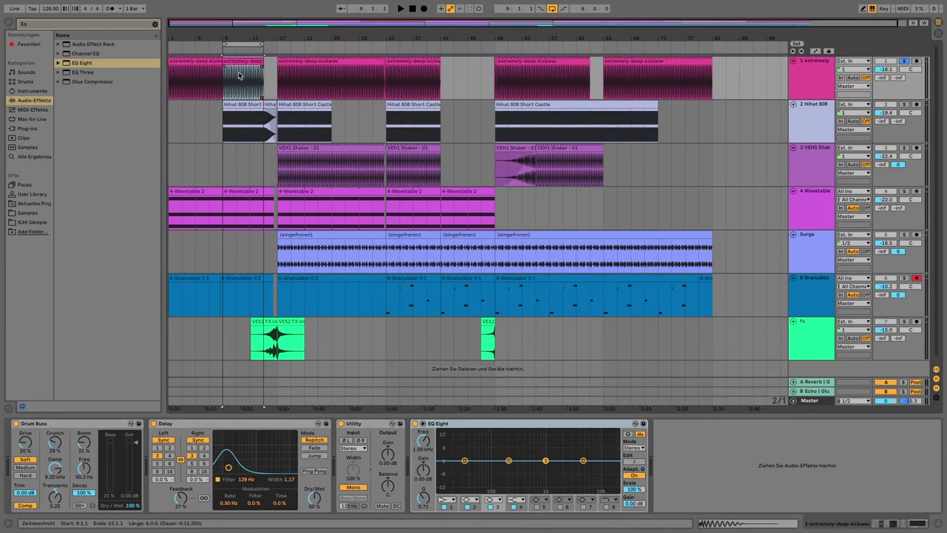
pyautogui.click(307, 66)
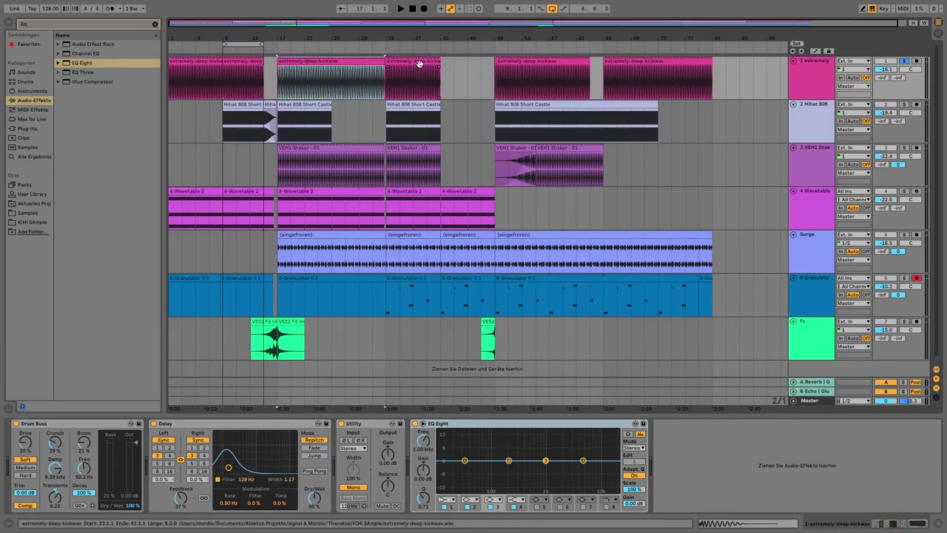
pyautogui.click(419, 68)
pyautogui.click(322, 62)
pyautogui.press('Tab')
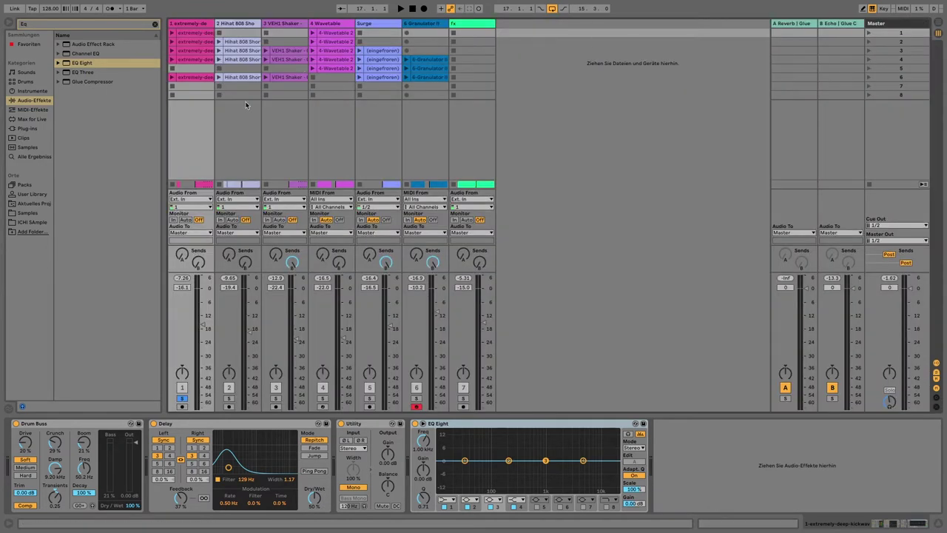
pyautogui.press('space')
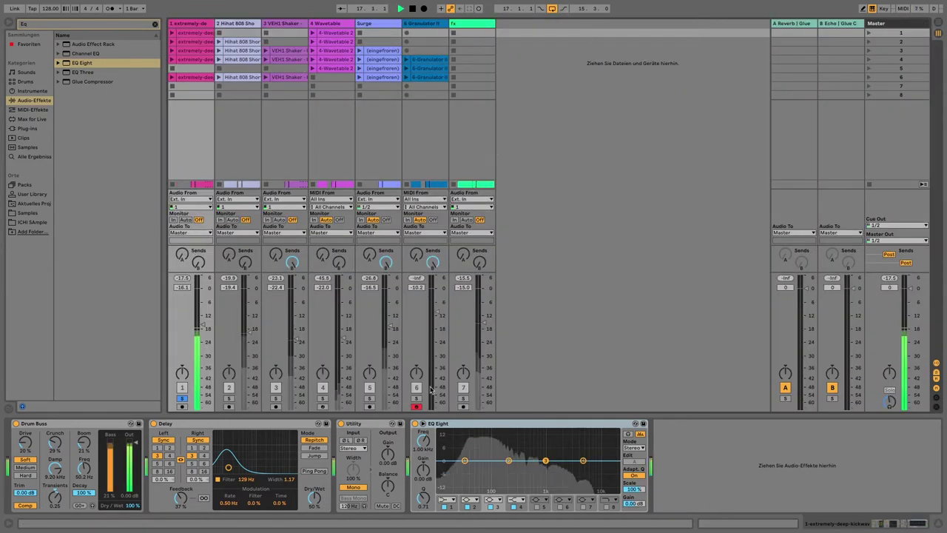
# Step: Make band 1 of the kick's EQ Eight a low cut and tune it to 49.5 Hz with a Q of 1.77
pyautogui.click(454, 500)
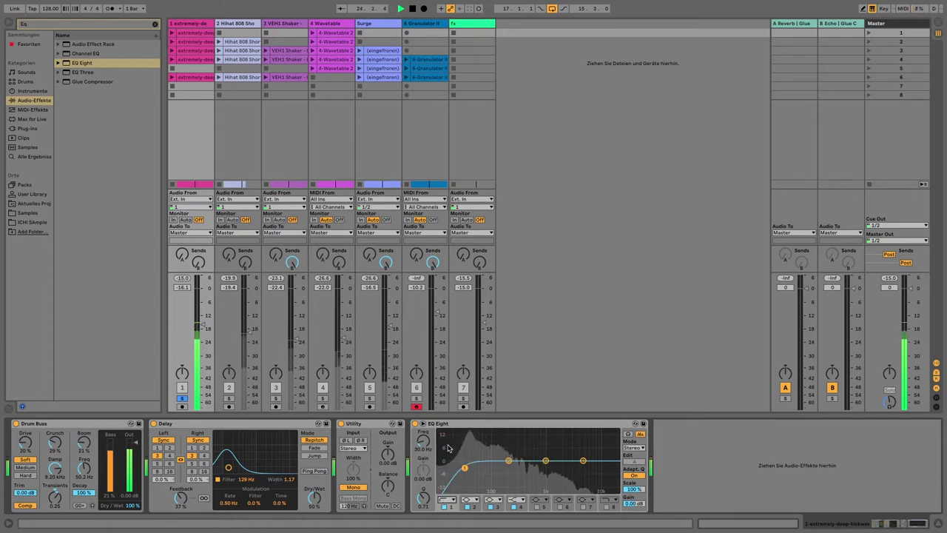
pyautogui.moveTo(463, 469); pyautogui.dragTo(468, 465)
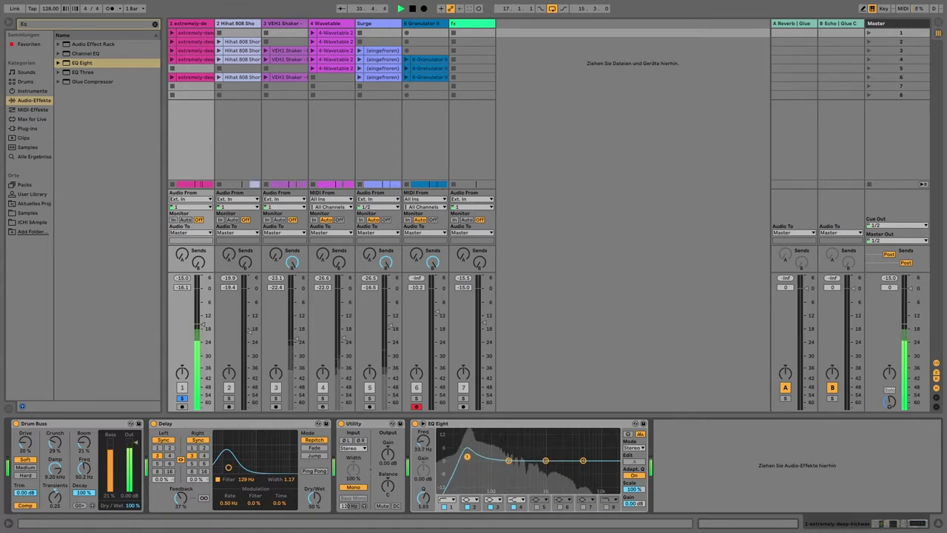
pyautogui.moveTo(468, 446); pyautogui.dragTo(469, 456)
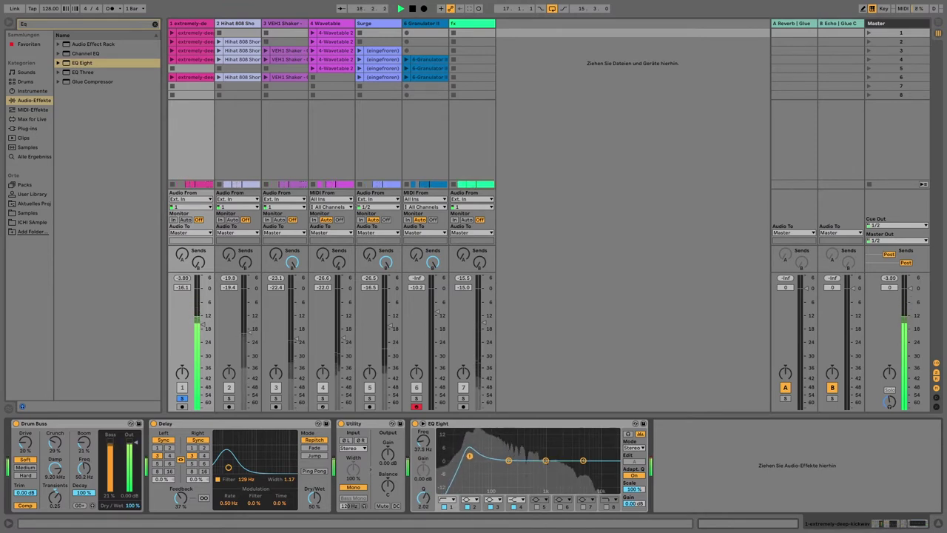
pyautogui.moveTo(470, 462); pyautogui.dragTo(489, 463)
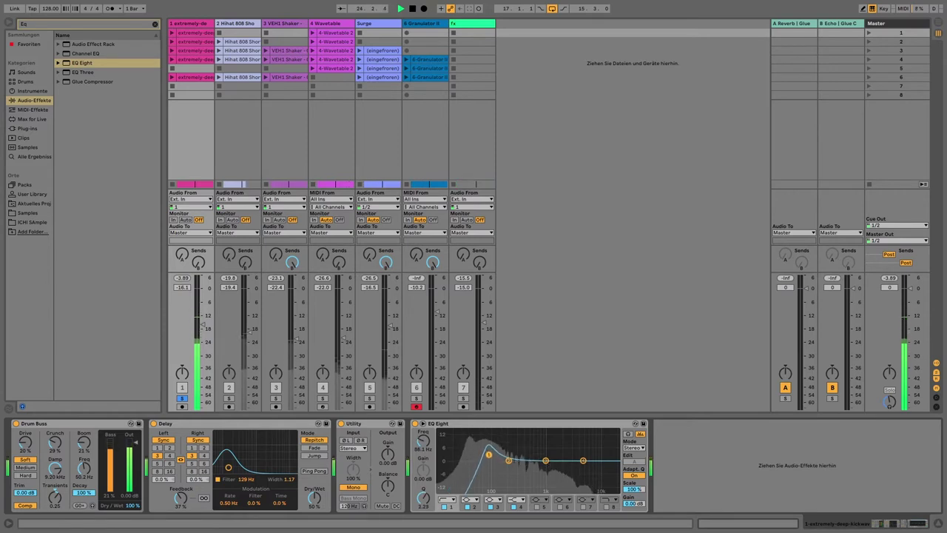
pyautogui.moveTo(490, 448); pyautogui.dragTo(491, 447)
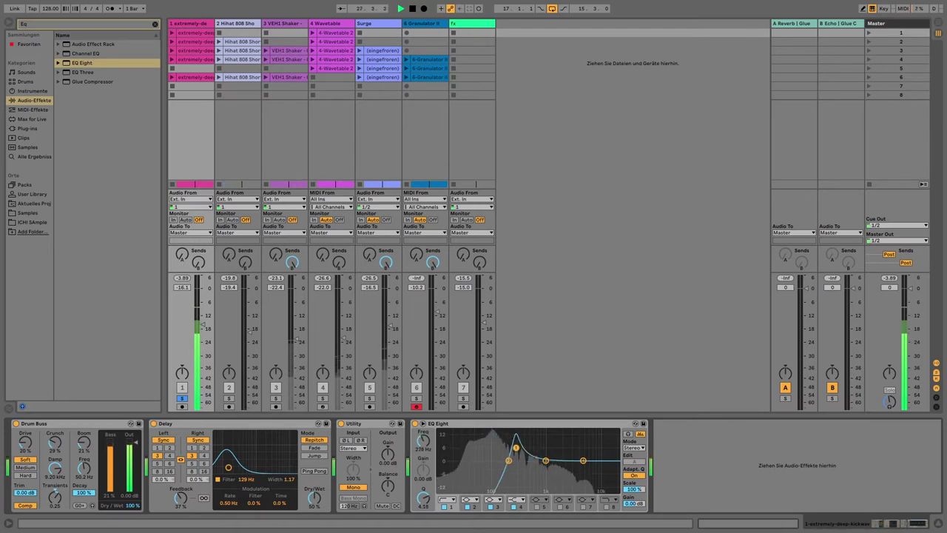
pyautogui.moveTo(516, 447)
pyautogui.mouseDown()
pyautogui.moveTo(571, 445)
pyautogui.moveTo(499, 446)
pyautogui.mouseUp()
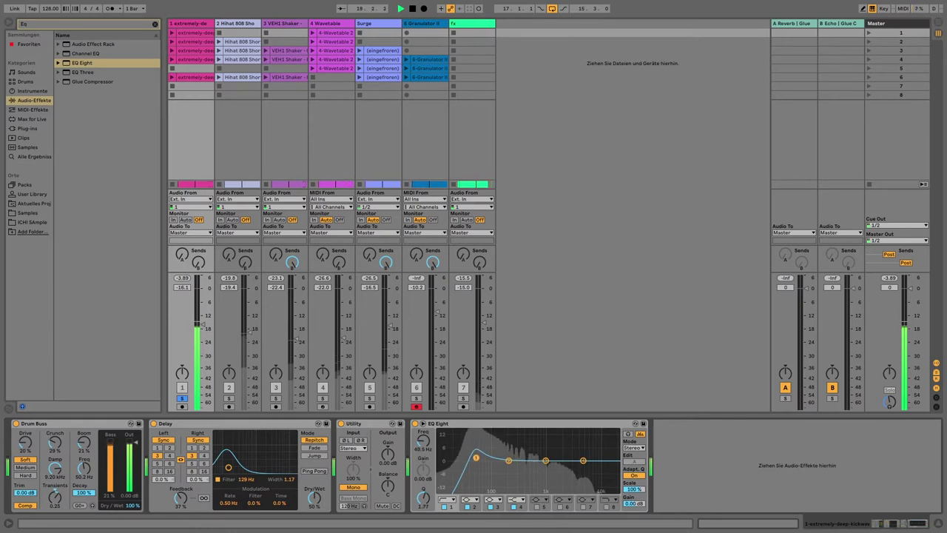
# Step: Shape the kick's EQ with band 2 at 100 Hz and -0.87 dB, band 3 at 653 Hz, -6.07 dB and Q 2.29, and a boosted band 4
pyautogui.click(509, 462)
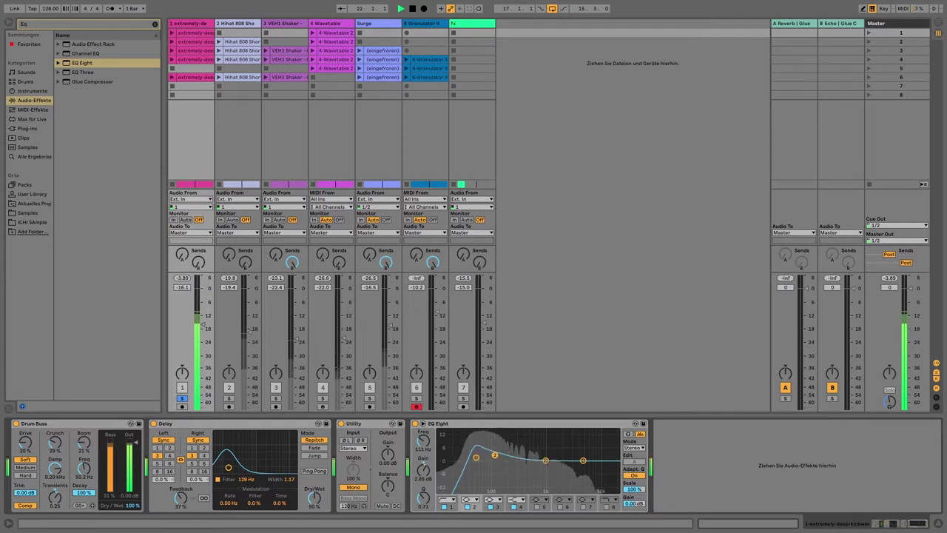
pyautogui.moveTo(545, 460); pyautogui.dragTo(535, 431)
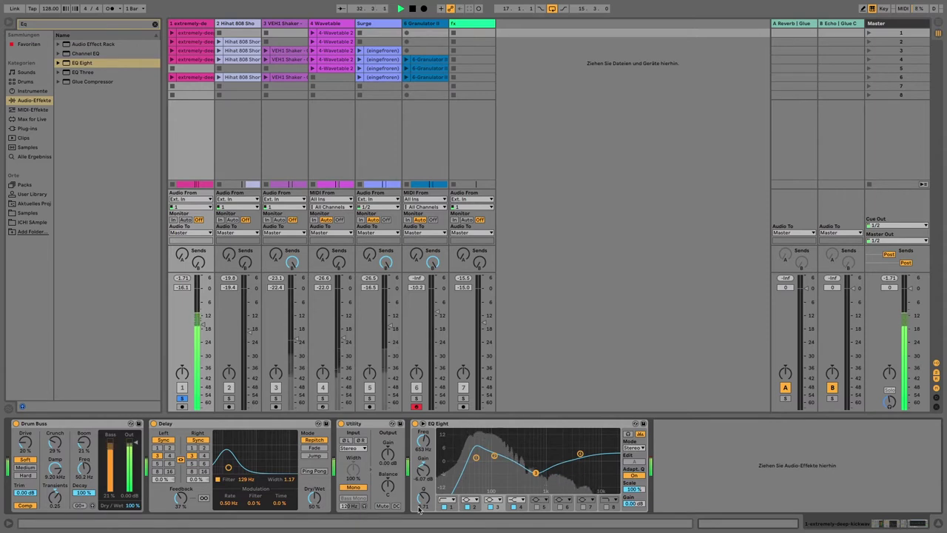
pyautogui.moveTo(419, 509); pyautogui.dragTo(419, 490)
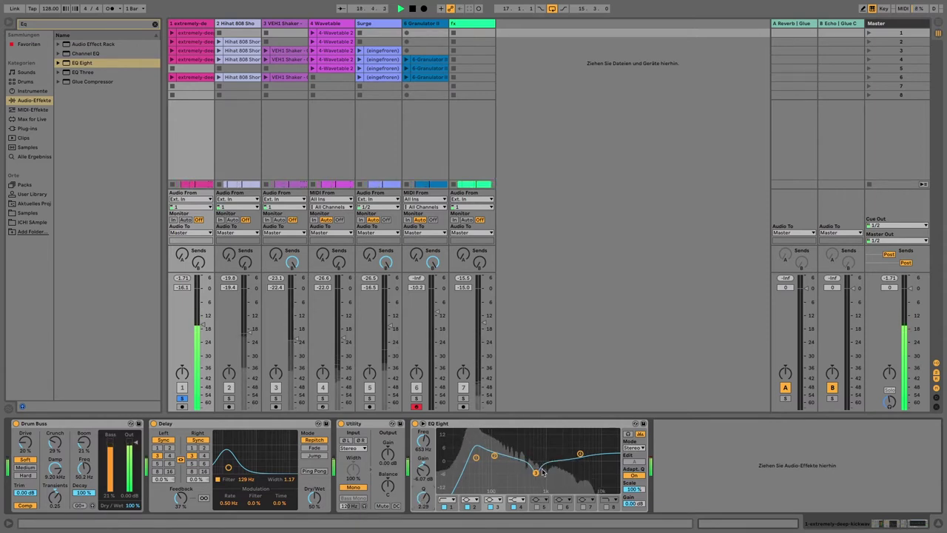
pyautogui.moveTo(495, 457)
pyautogui.mouseDown()
pyautogui.moveTo(494, 430)
pyautogui.moveTo(494, 450)
pyautogui.mouseUp()
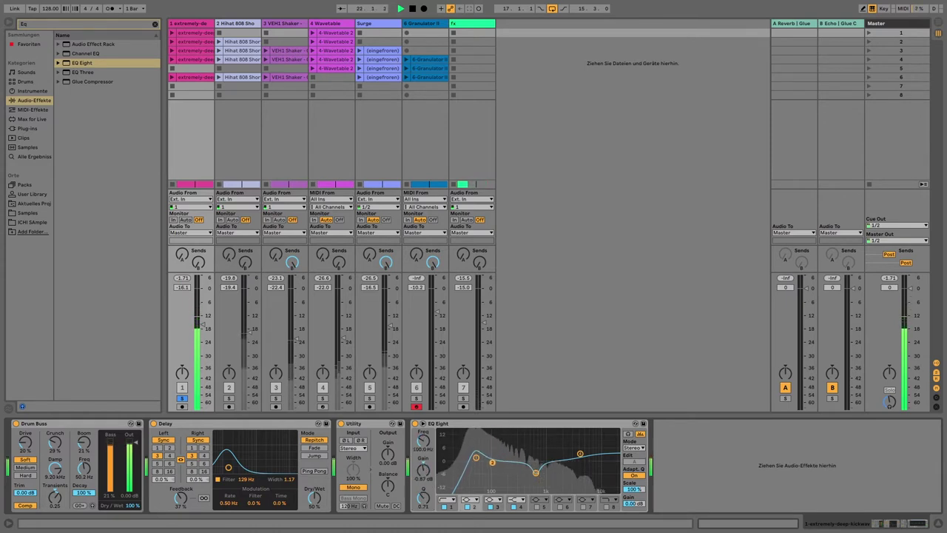
# Step: Solo the hi-hat track and add EQ Eight with a low cut on band 1 and a boost of about 5 dB on band 4
pyautogui.click(232, 126)
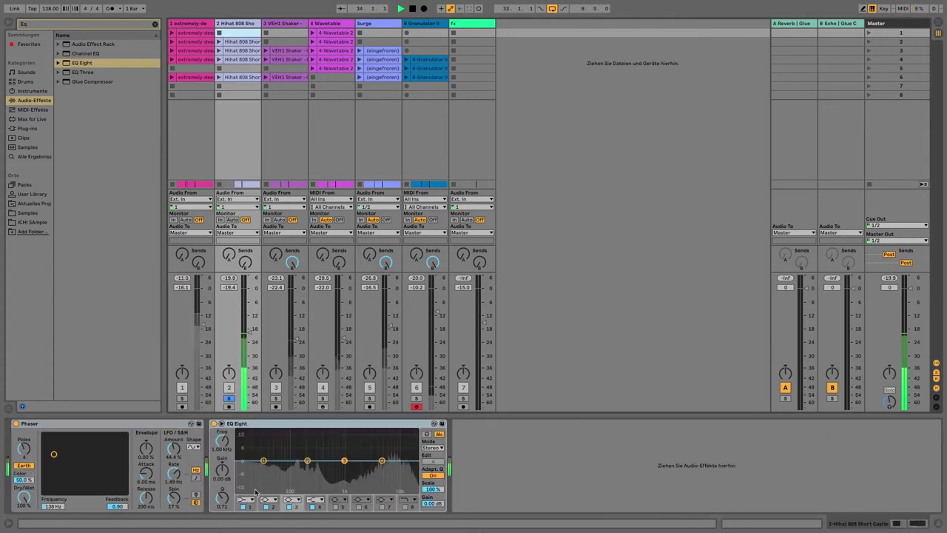
pyautogui.click(254, 503)
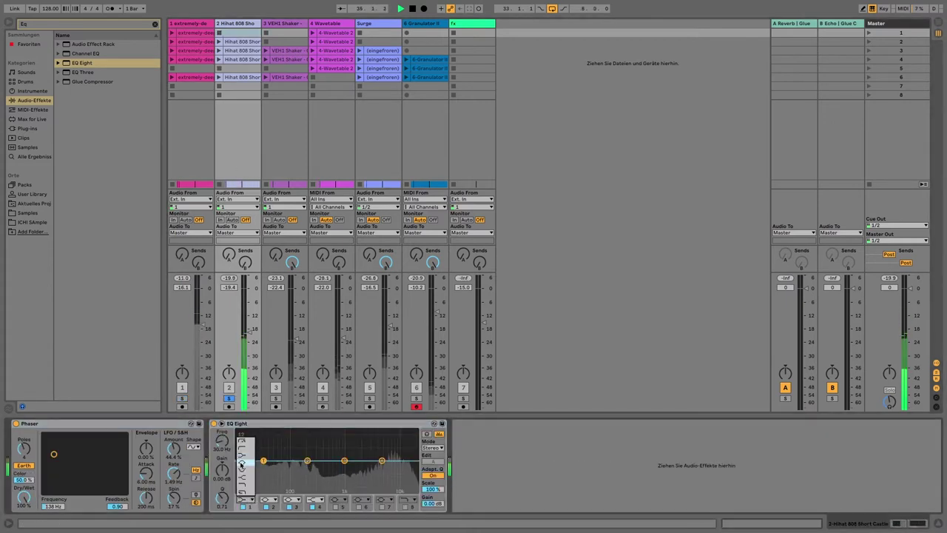
pyautogui.click(246, 444)
pyautogui.moveTo(264, 470); pyautogui.dragTo(385, 451)
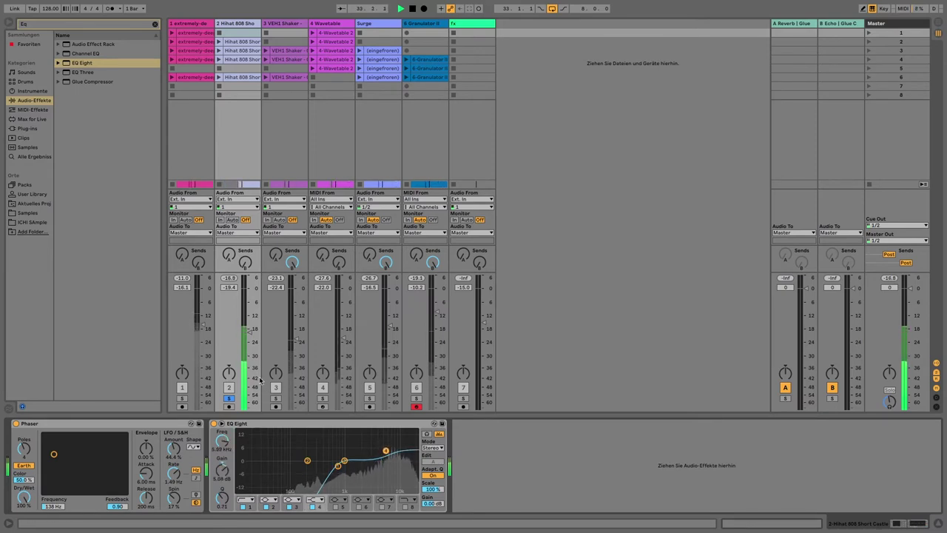
# Step: Solo the shaker track, add EQ Eight, and raise a low cut on band 1 to remove its low frequencies
pyautogui.click(264, 400)
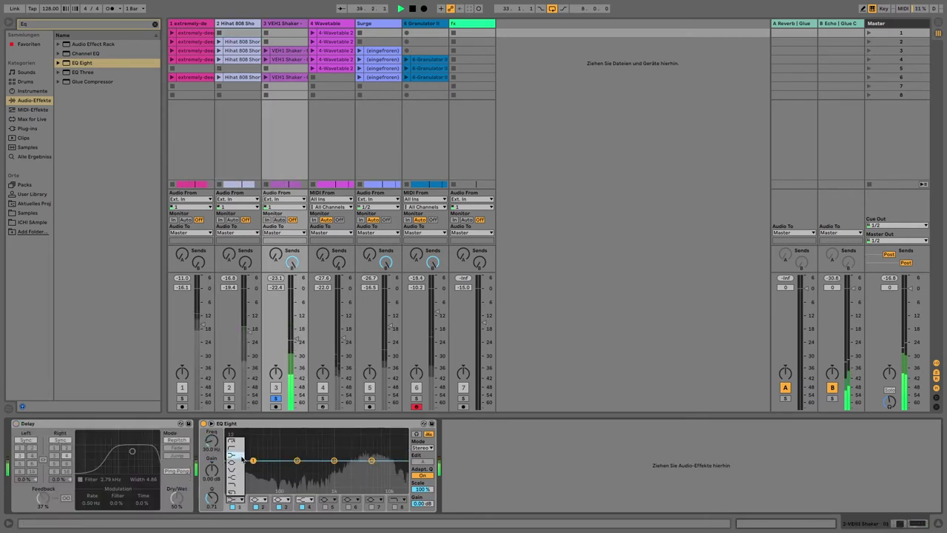
pyautogui.moveTo(266, 469); pyautogui.dragTo(295, 467)
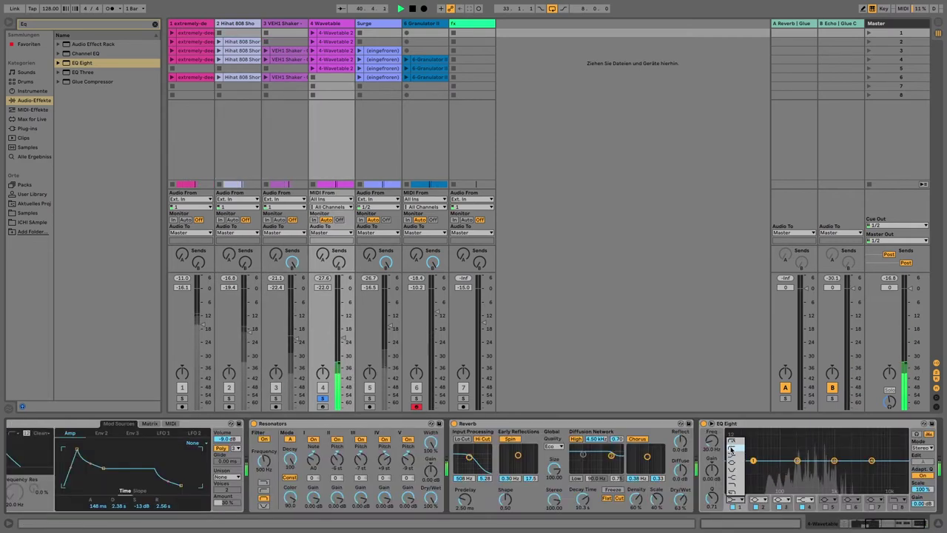
# Step: Set a low cut at about 100 Hz on band 1 of the Wavetable track's EQ, then change band 4's filter type and lower its frequency
pyautogui.click(736, 448)
pyautogui.moveTo(749, 470); pyautogui.dragTo(781, 468)
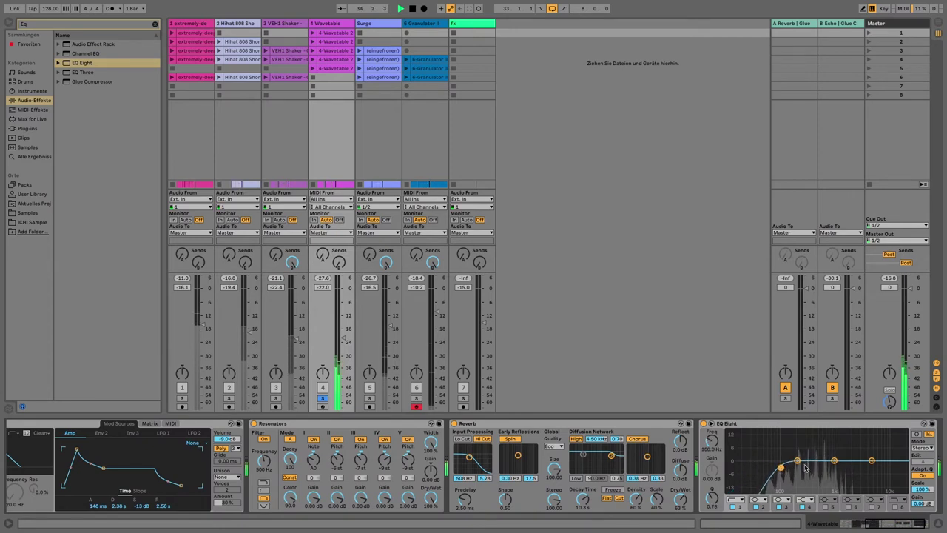
pyautogui.click(809, 501)
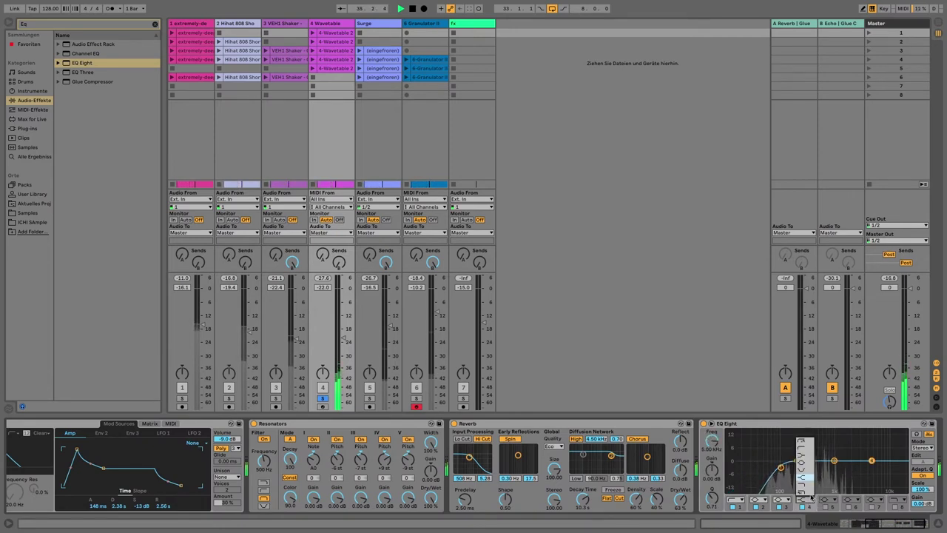
pyautogui.click(806, 480)
pyautogui.moveTo(873, 471); pyautogui.dragTo(840, 448)
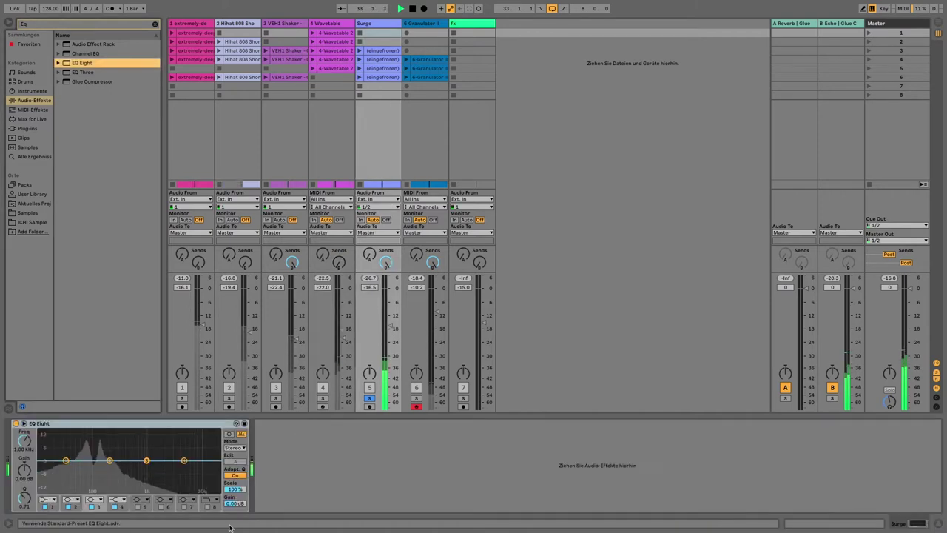
# Step: Make band 1 of the Surge track's EQ Eight a low cut at about 100 Hz and boost band 2 slightly
pyautogui.click(47, 503)
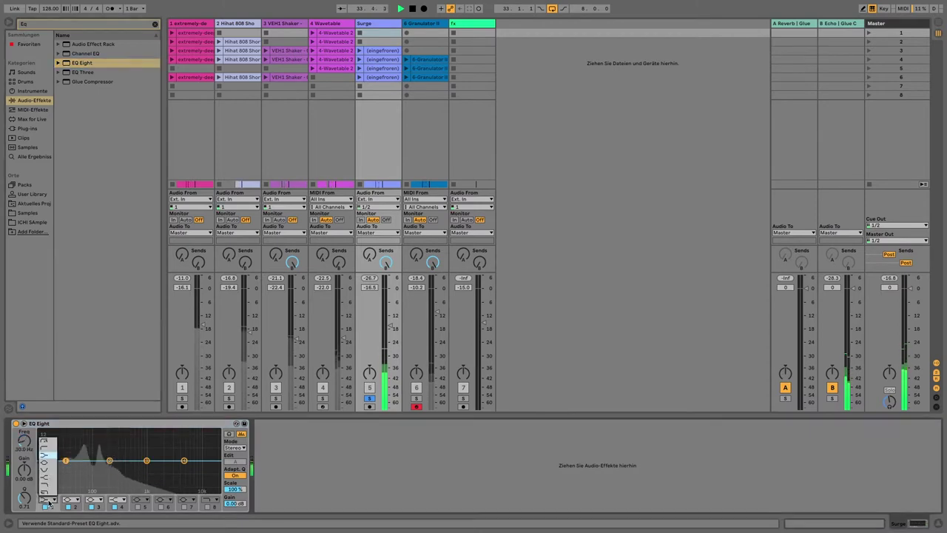
pyautogui.click(49, 448)
pyautogui.moveTo(65, 467); pyautogui.dragTo(77, 468)
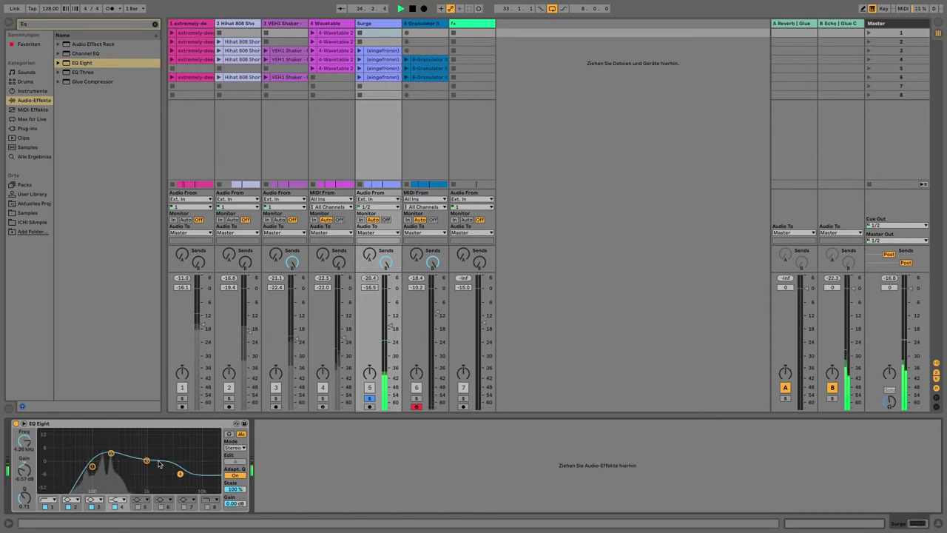
# Step: Try shelf settings on band 4 of the Surge EQ, then make it a high cut and lower its frequency below 7 kHz
pyautogui.moveTo(180, 469); pyautogui.dragTo(180, 431)
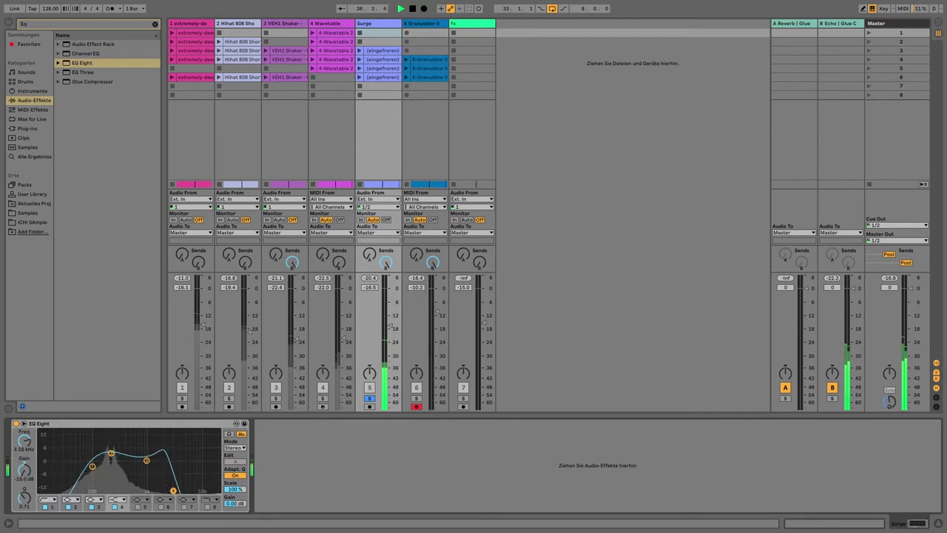
pyautogui.moveTo(173, 491); pyautogui.dragTo(192, 440)
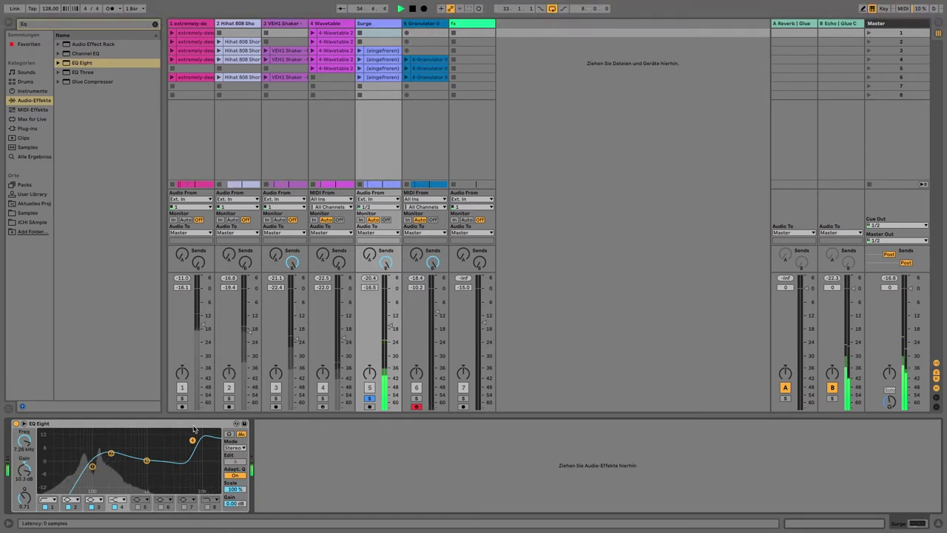
pyautogui.moveTo(192, 440); pyautogui.dragTo(190, 458)
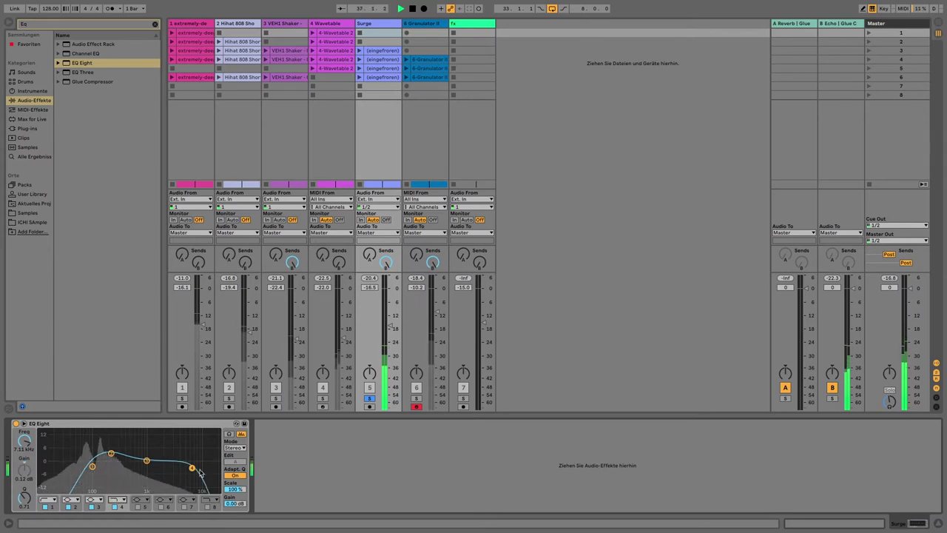
pyautogui.moveTo(190, 470); pyautogui.dragTo(167, 465)
# Step: Solo the Granulator track and make band 1 of its EQ Eight a low cut at 124 Hz with a Q of 0.82
pyautogui.click(416, 398)
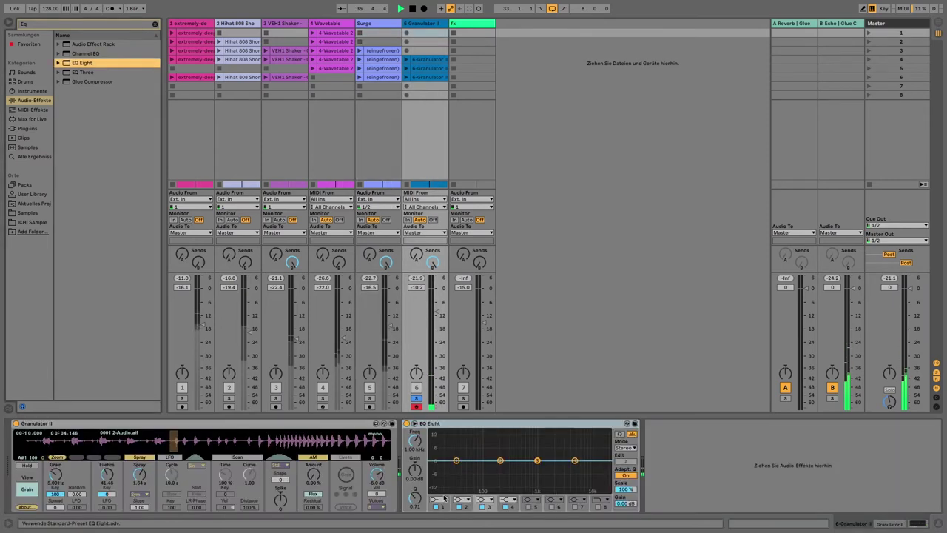
pyautogui.click(442, 500)
pyautogui.click(436, 438)
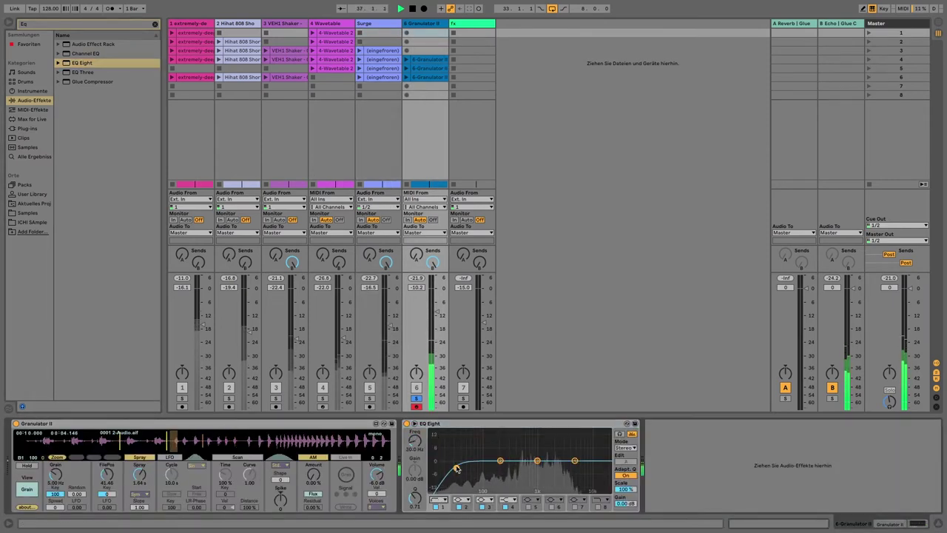
pyautogui.moveTo(457, 470); pyautogui.dragTo(489, 468)
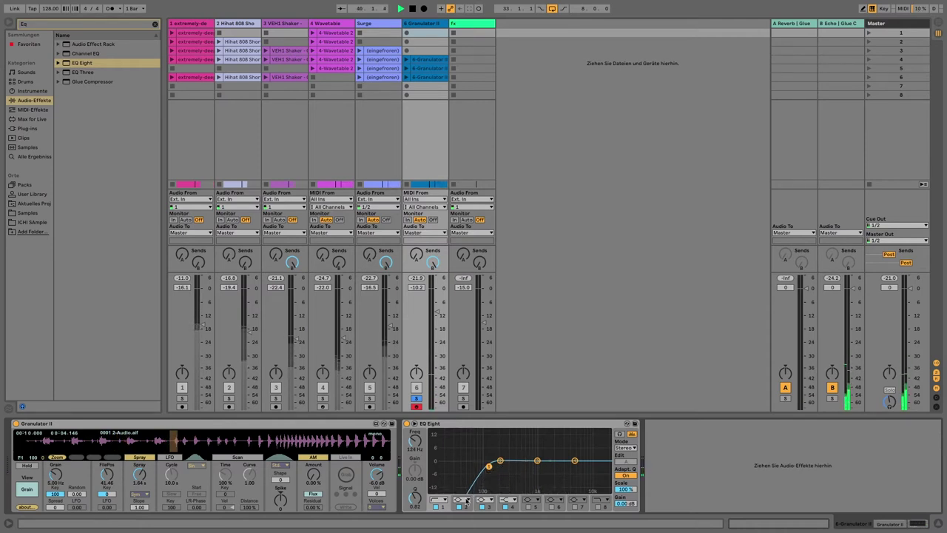
# Step: Select the fx track and check its clips in the Arrangement before returning to the Session mixer
pyautogui.click(463, 161)
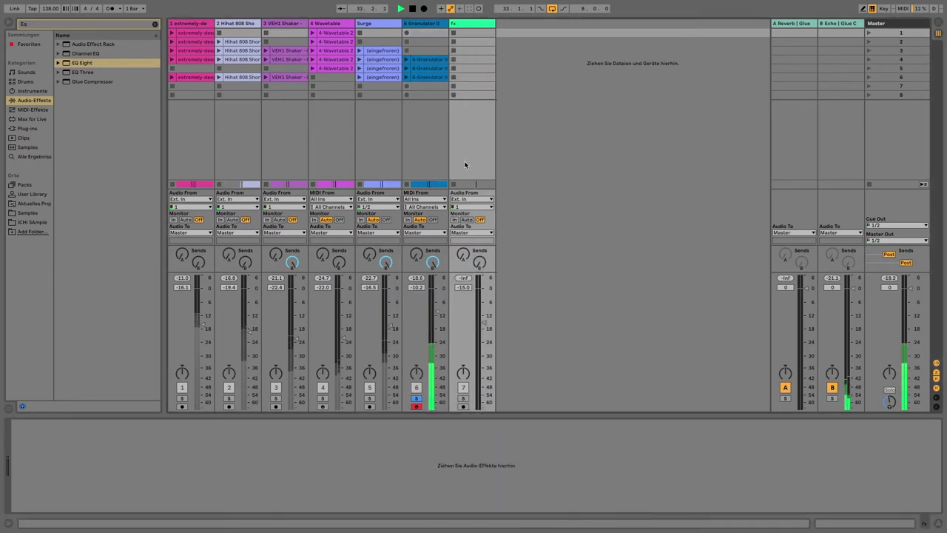
pyautogui.press('Tab')
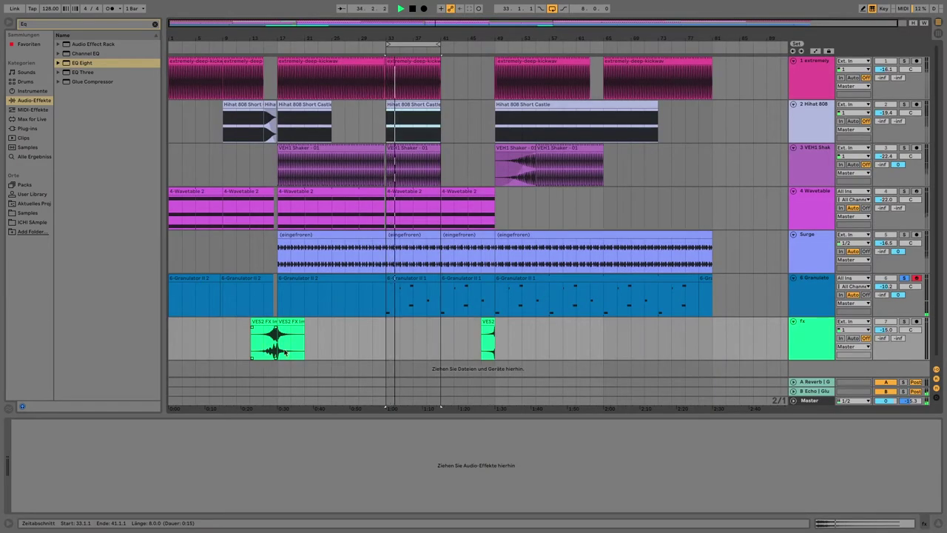
pyautogui.press('Tab')
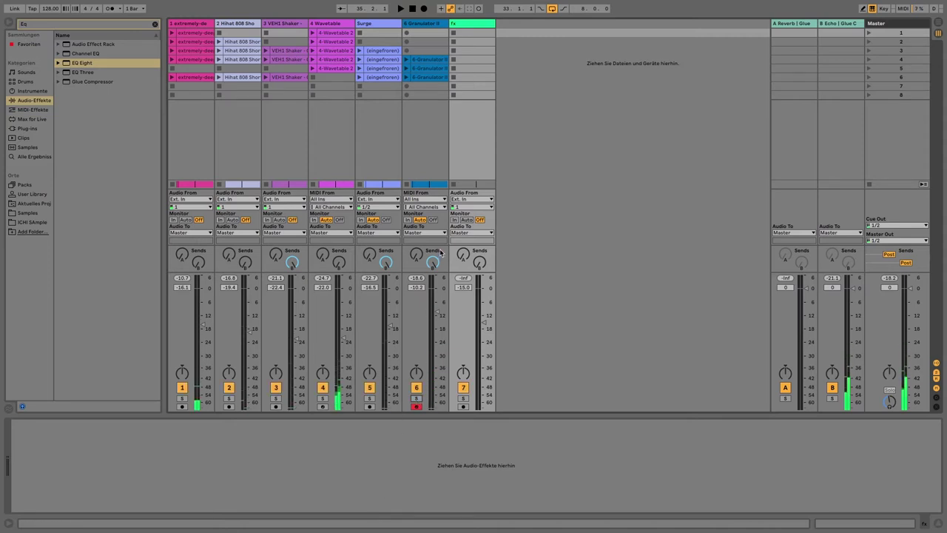
pyautogui.press('Tab')
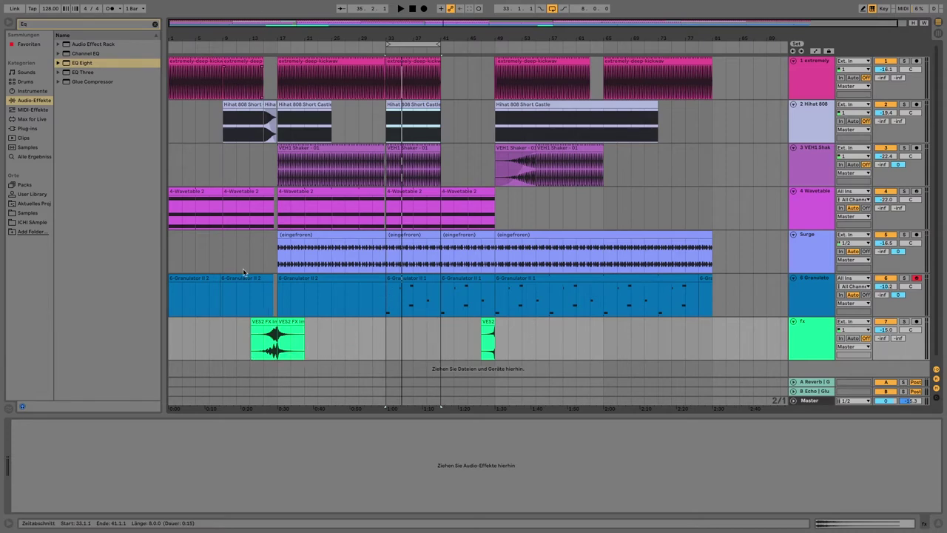
pyautogui.press('Tab')
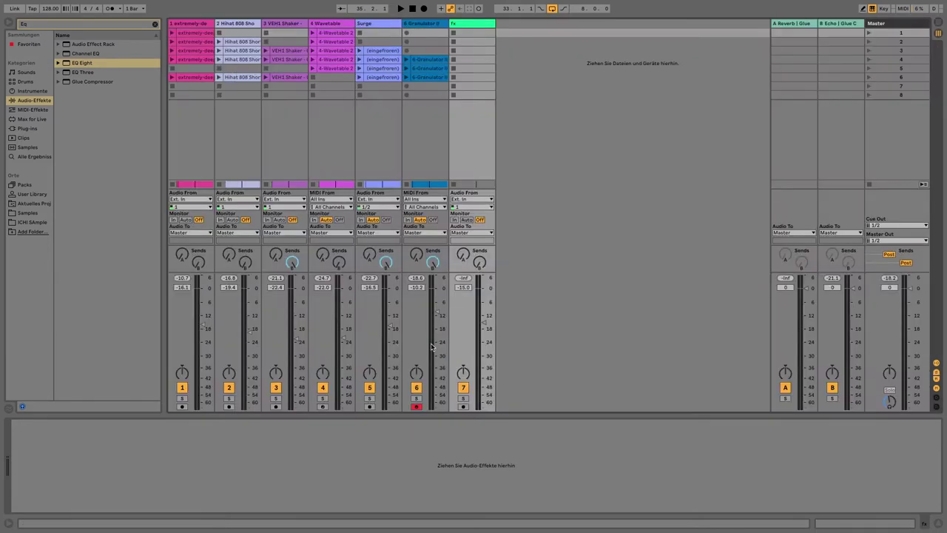
# Step: Review the device chains on the individual tracks and on the A Reverb and B Echo return tracks
pyautogui.click(209, 141)
pyautogui.click(234, 153)
pyautogui.click(414, 165)
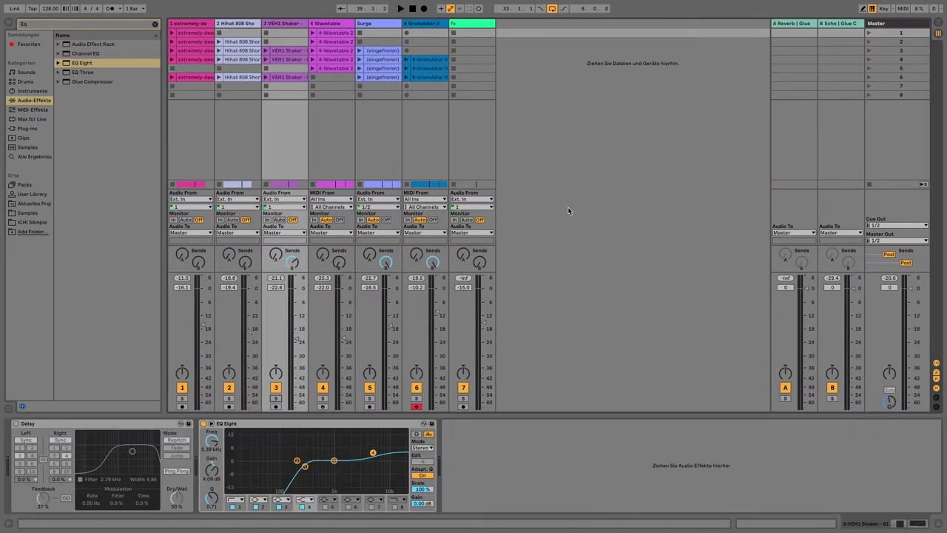
pyautogui.click(827, 58)
pyautogui.click(801, 64)
pyautogui.click(827, 63)
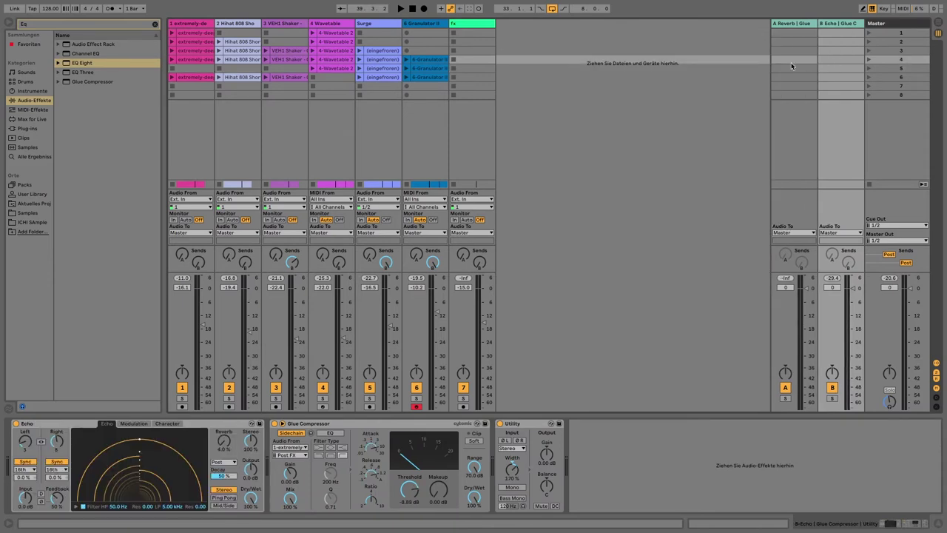
pyautogui.click(790, 62)
pyautogui.click(788, 70)
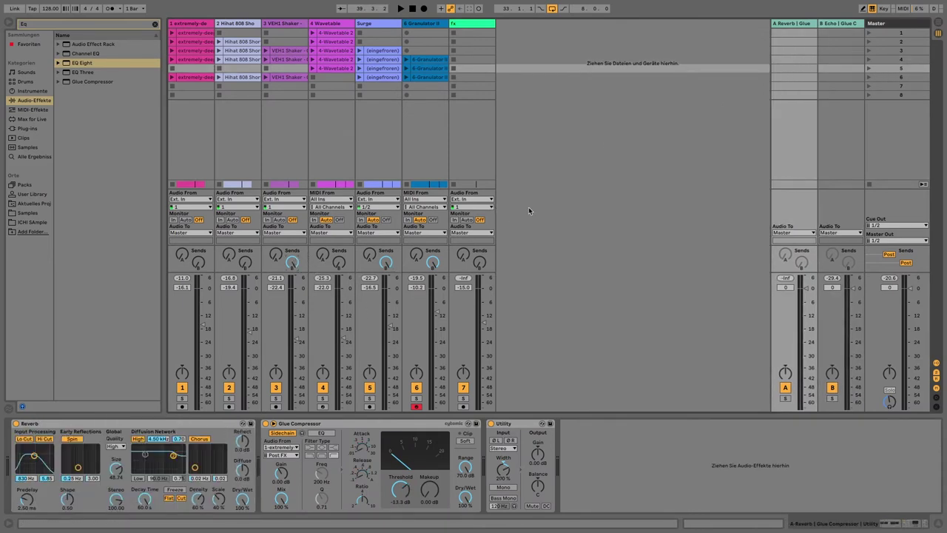
# Step: Start playback, solo the B Echo return track, and insert EQ Eight between its Echo and Glue Compressor
pyautogui.press('space')
pyautogui.click(831, 398)
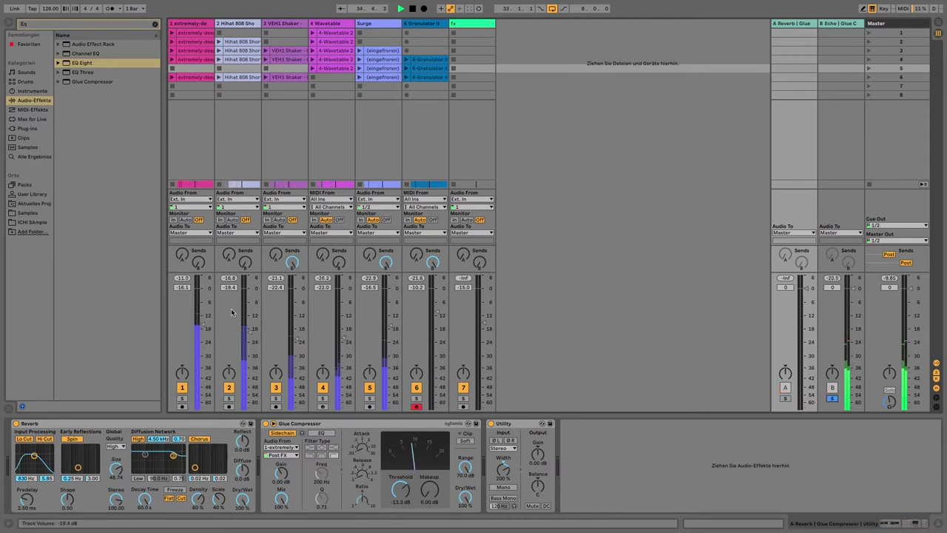
pyautogui.click(831, 152)
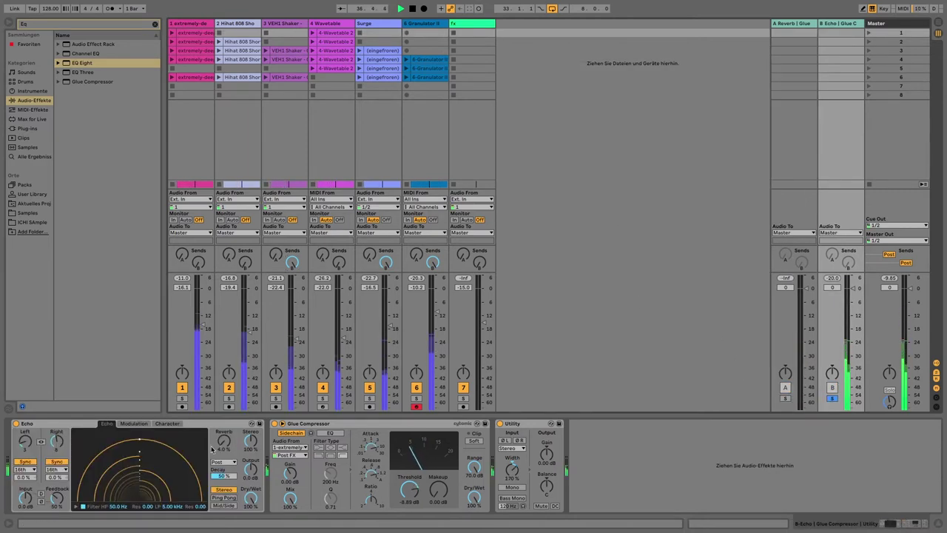
pyautogui.moveTo(83, 62); pyautogui.dragTo(307, 470)
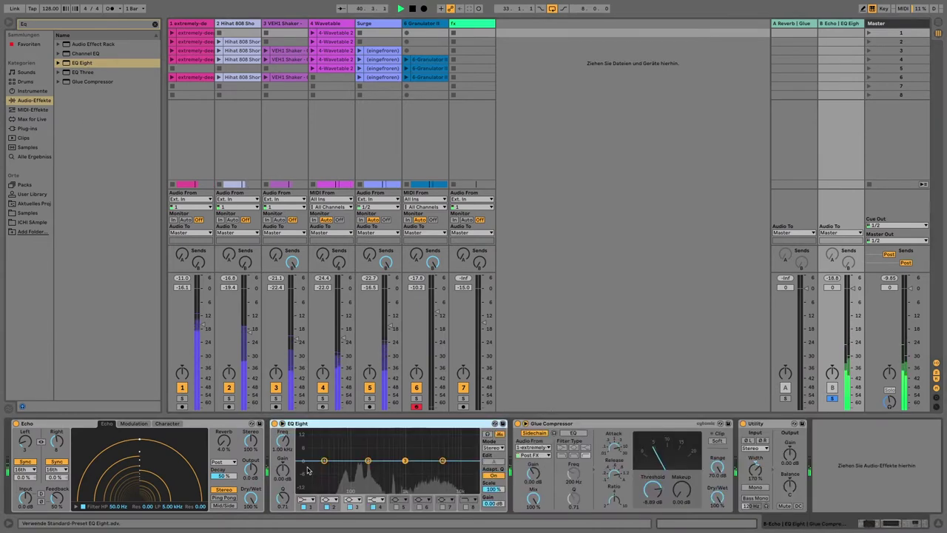
# Step: On the echo return's EQ, make band 1 a low cut just below 100 Hz and boost band 4 by 7.07 dB at 5.16 kHz
pyautogui.click(305, 505)
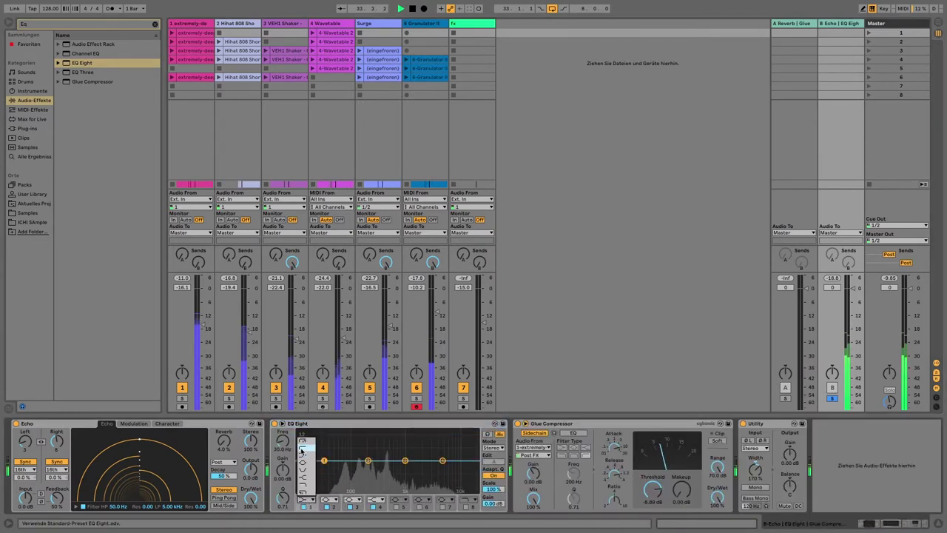
pyautogui.click(304, 447)
pyautogui.moveTo(325, 469); pyautogui.dragTo(350, 467)
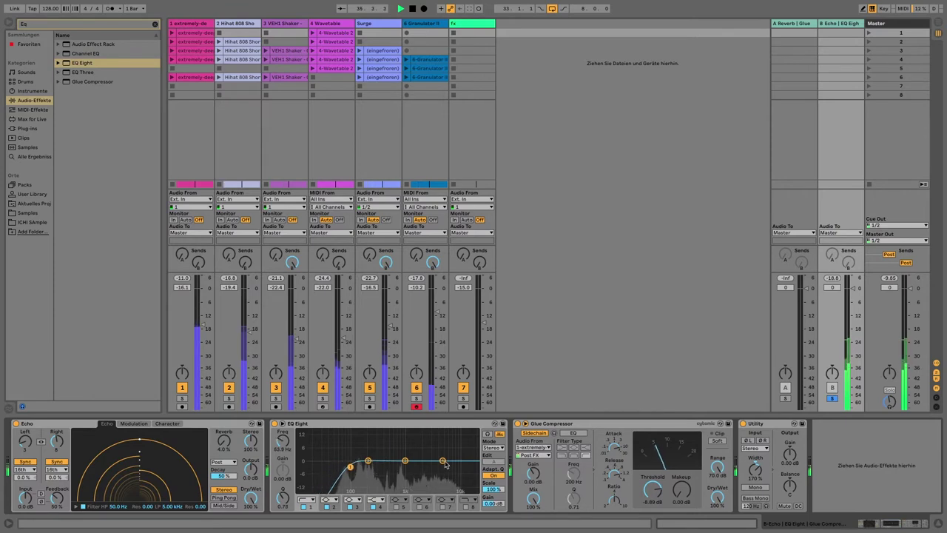
pyautogui.moveTo(442, 460); pyautogui.dragTo(443, 447)
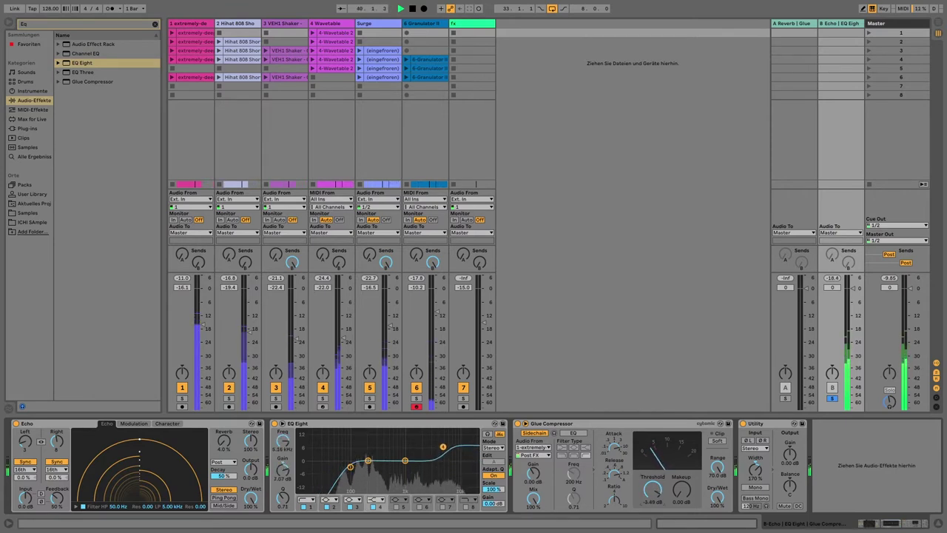
# Step: Unsolo the B Echo return and examine the Utility devices on it and on the kick track
pyautogui.click(759, 426)
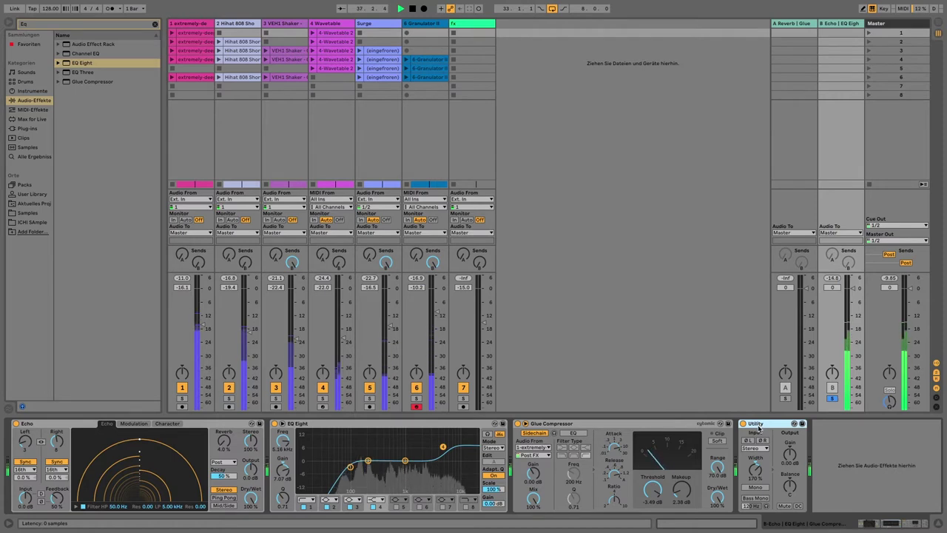
pyautogui.click(833, 398)
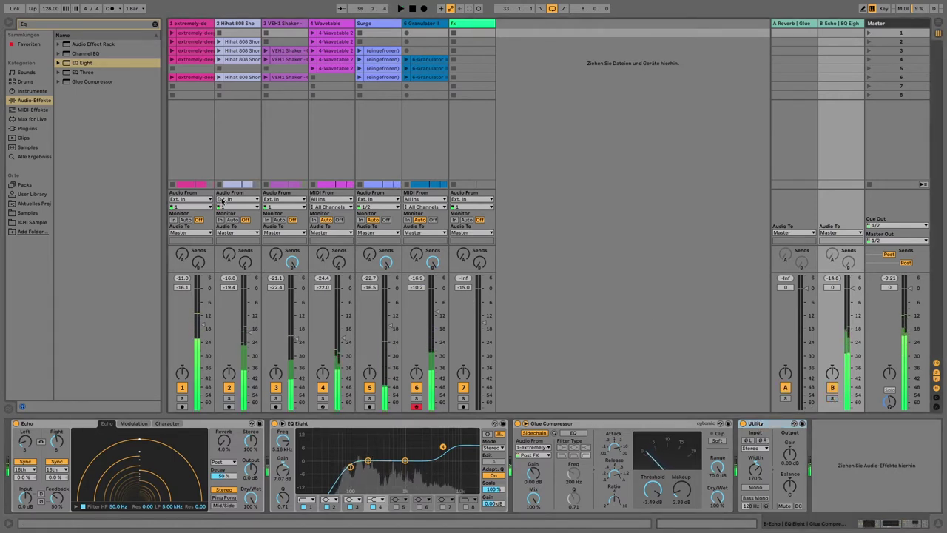
pyautogui.click(196, 139)
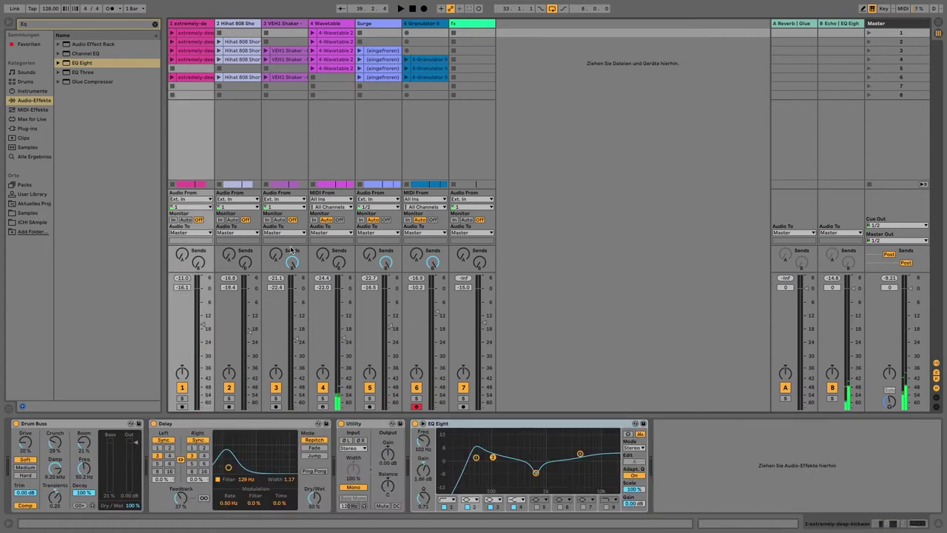
pyautogui.click(365, 426)
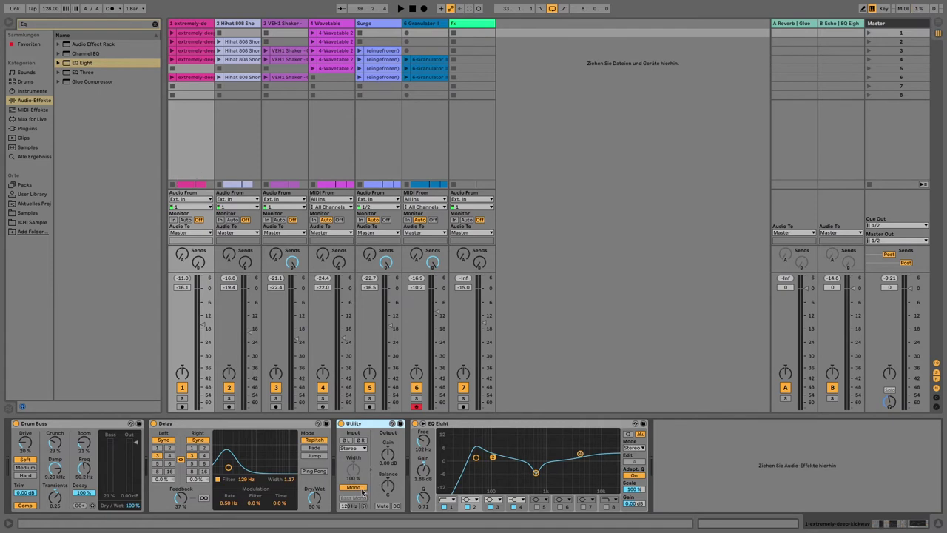
# Step: Solo the hi-hat track, add a Utility after its EQ Eight, and set the Utility's width to 70 %
pyautogui.click(255, 162)
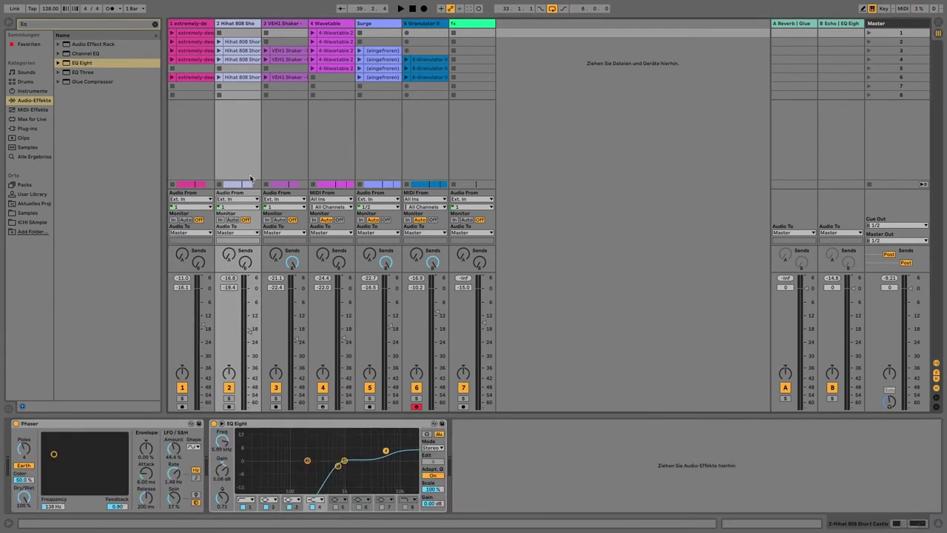
pyautogui.click(228, 399)
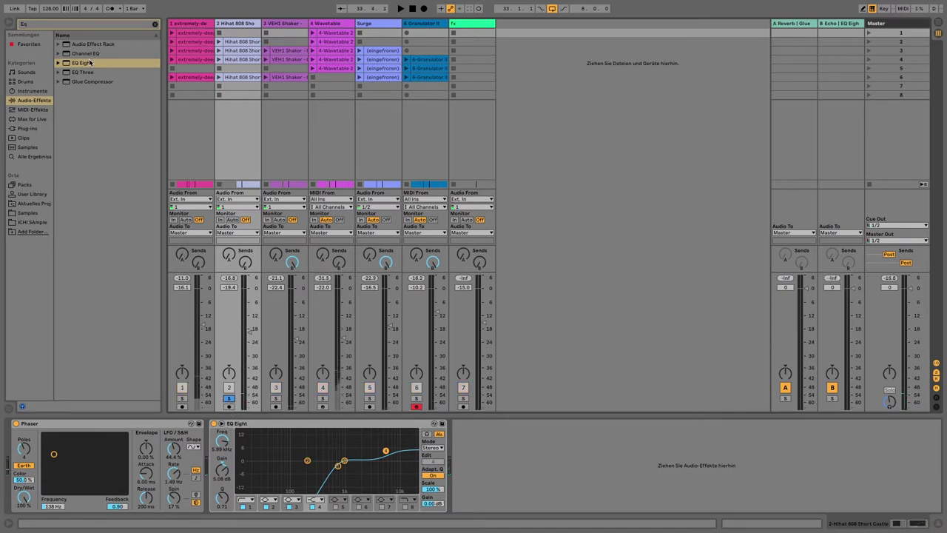
pyautogui.moveTo(426, 411); pyautogui.dragTo(488, 452)
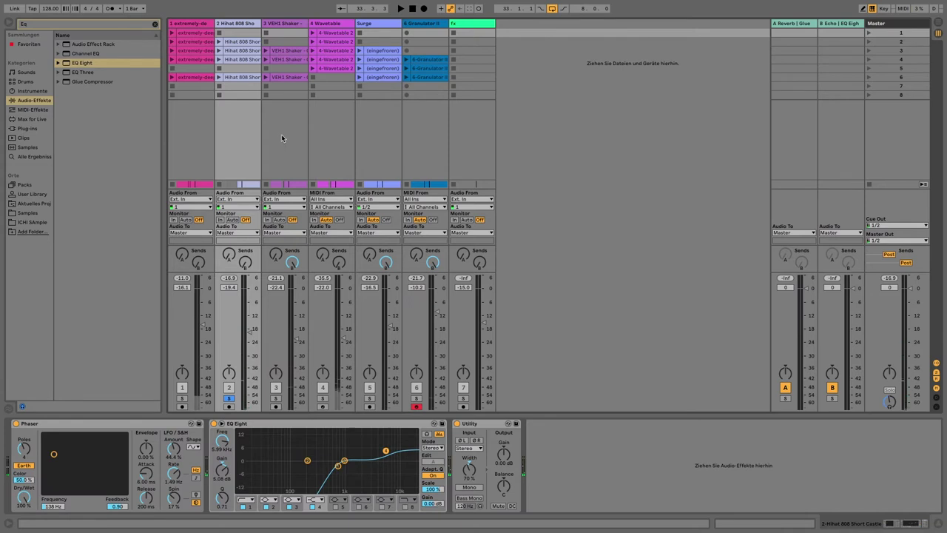
# Step: Solo the shaker track, add a Utility after its EQ Eight, and restart playback
pyautogui.click(276, 390)
pyautogui.press('space')
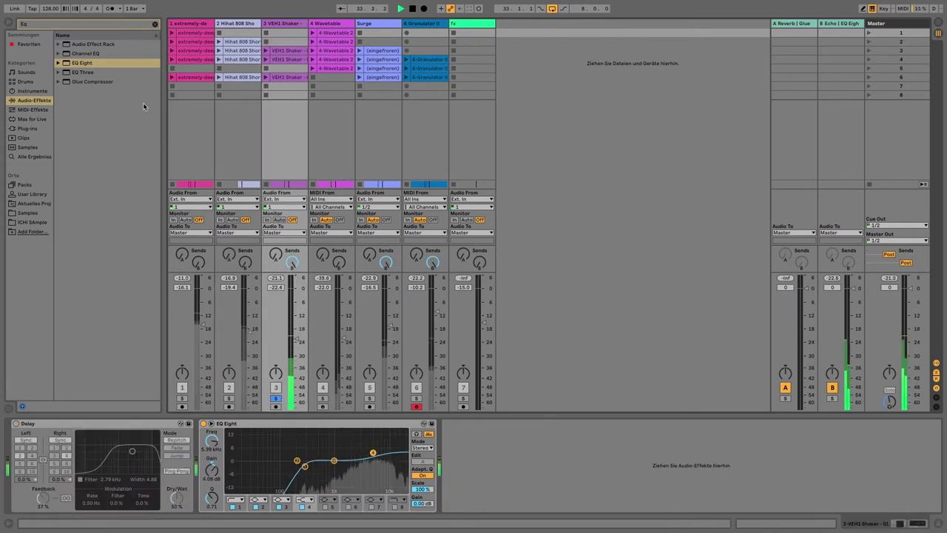
pyautogui.press('space')
pyautogui.moveTo(83, 62); pyautogui.dragTo(465, 457)
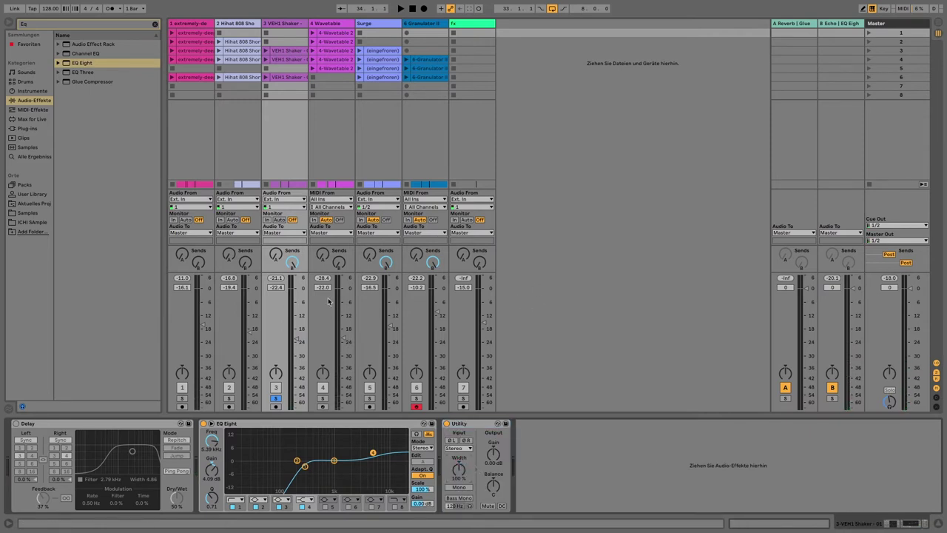
pyautogui.press('space')
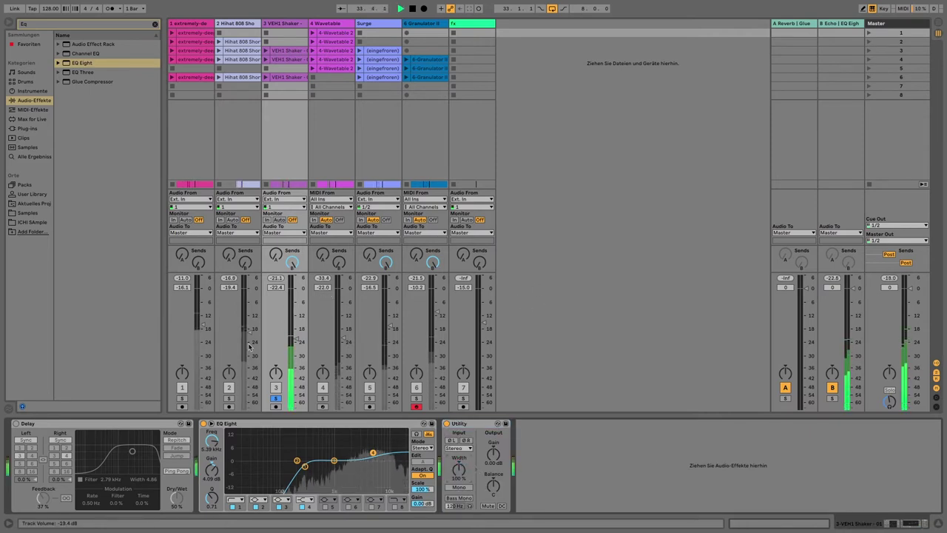
# Step: Solo the hi-hat track together with the shaker to listen to both
pyautogui.click(229, 398)
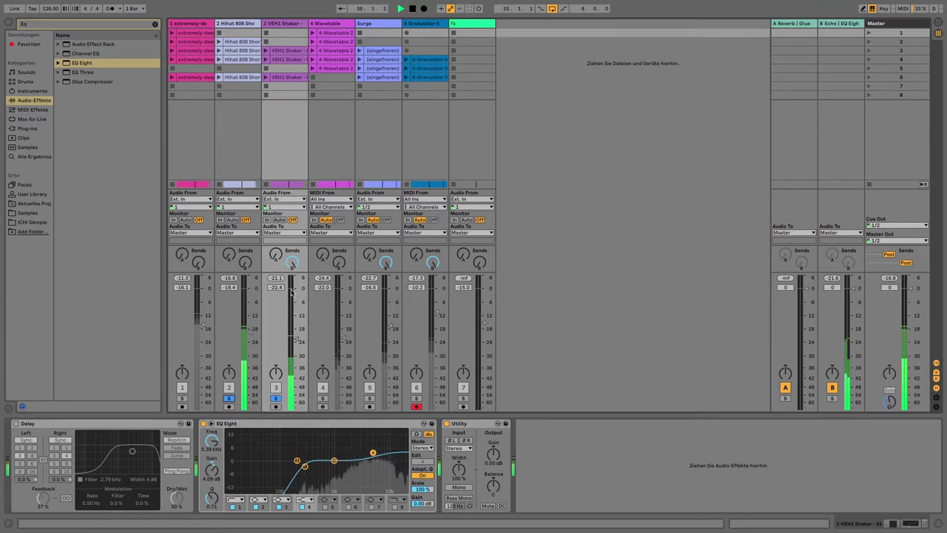
# Step: Solo the Wavetable track, add a Utility after its EQ Eight, and set the Utility's width to 180 %
pyautogui.click(330, 381)
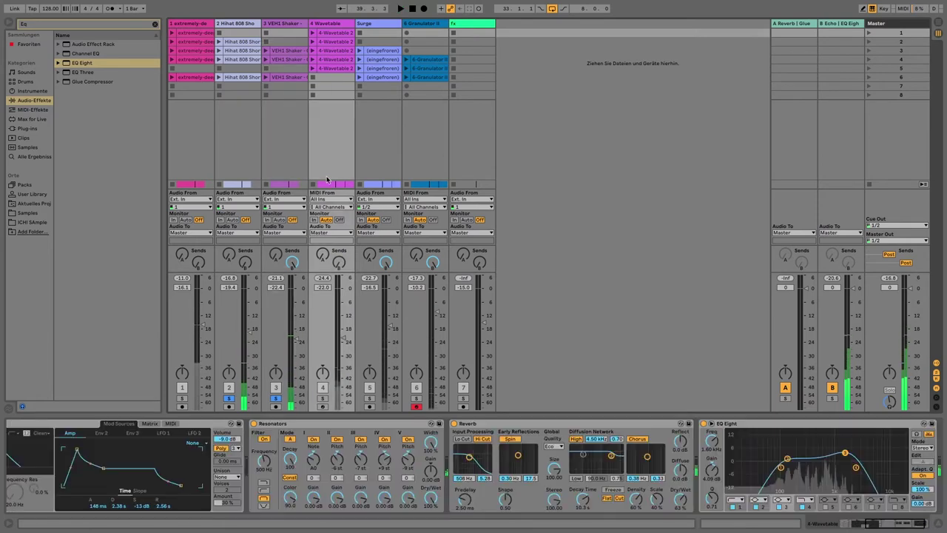
pyautogui.click(322, 398)
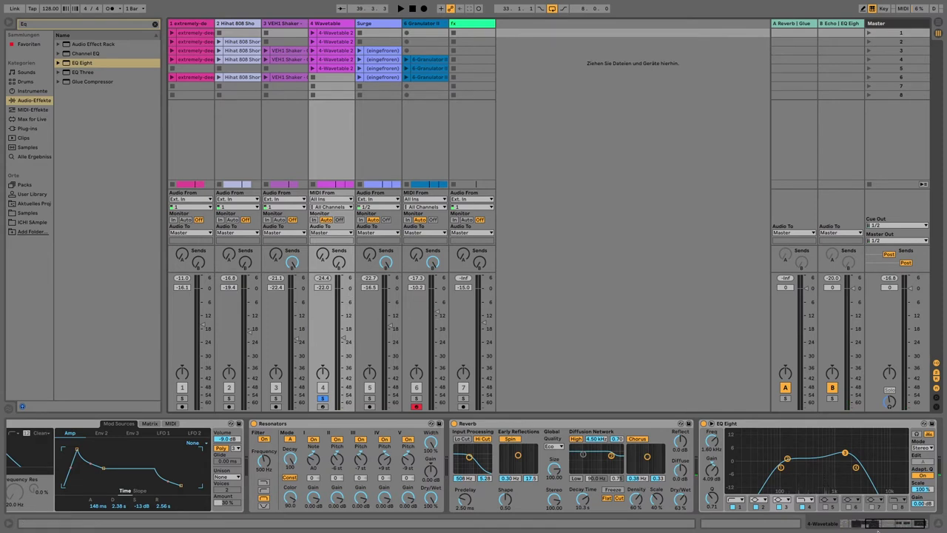
pyautogui.moveTo(876, 524); pyautogui.dragTo(913, 527)
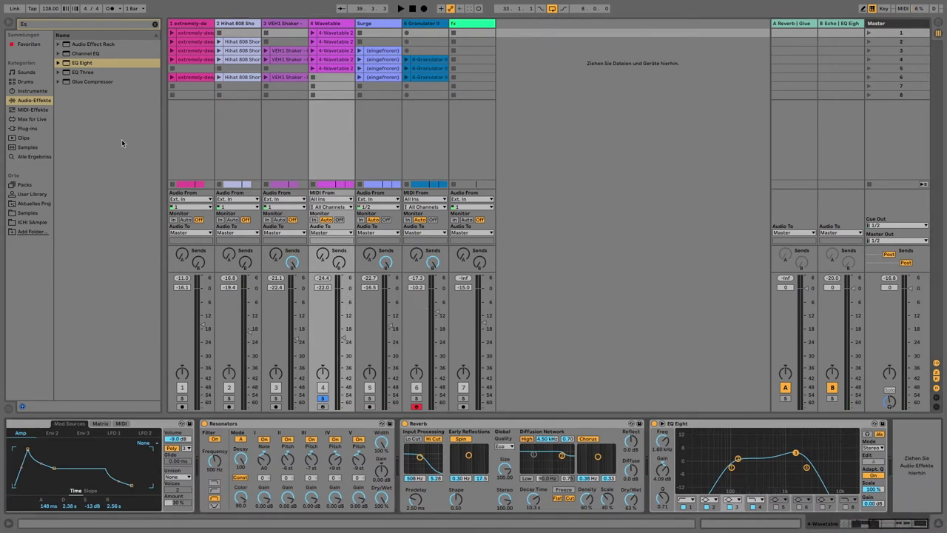
pyautogui.press('space')
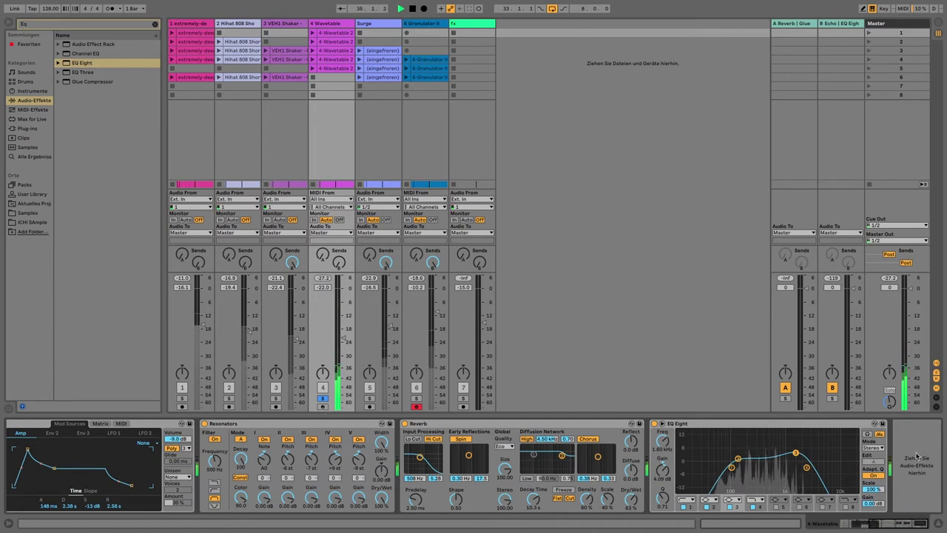
pyautogui.press('super+v')
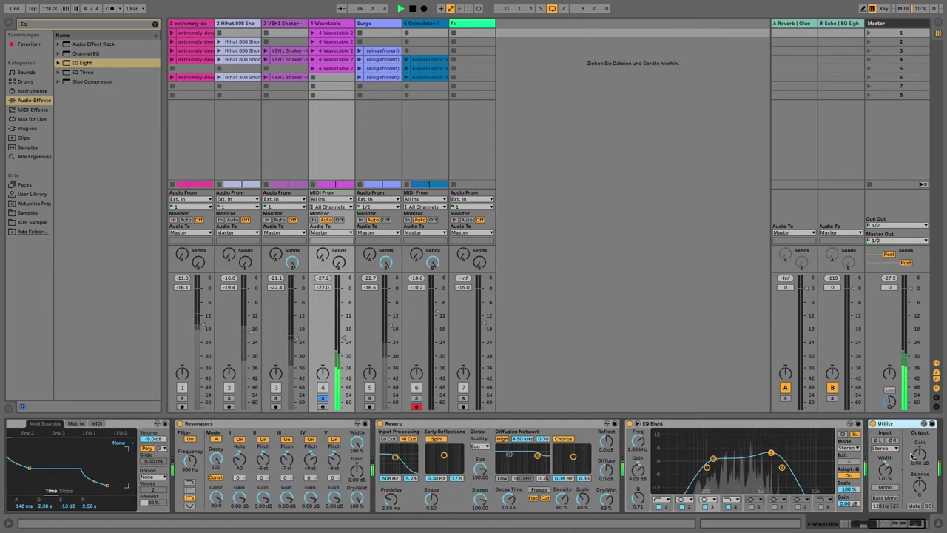
pyautogui.click(886, 473)
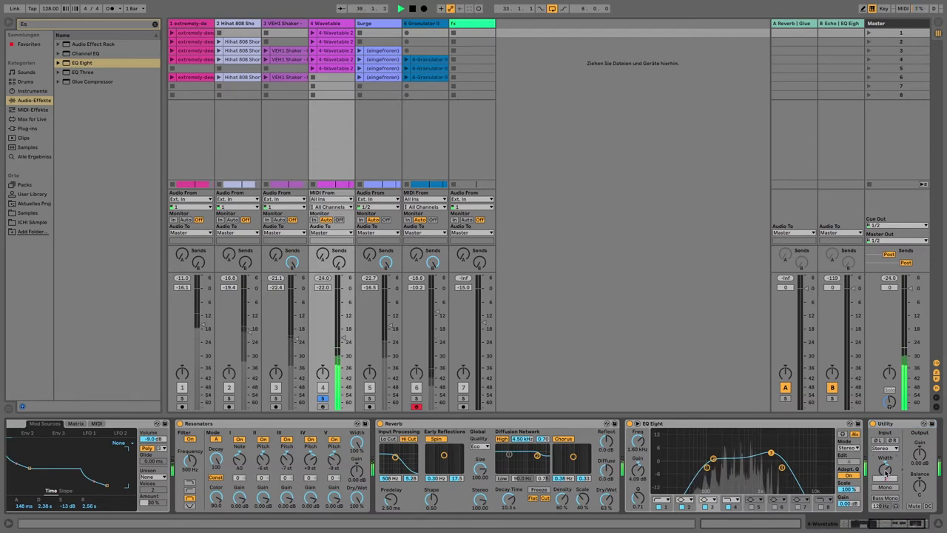
pyautogui.press('Return')
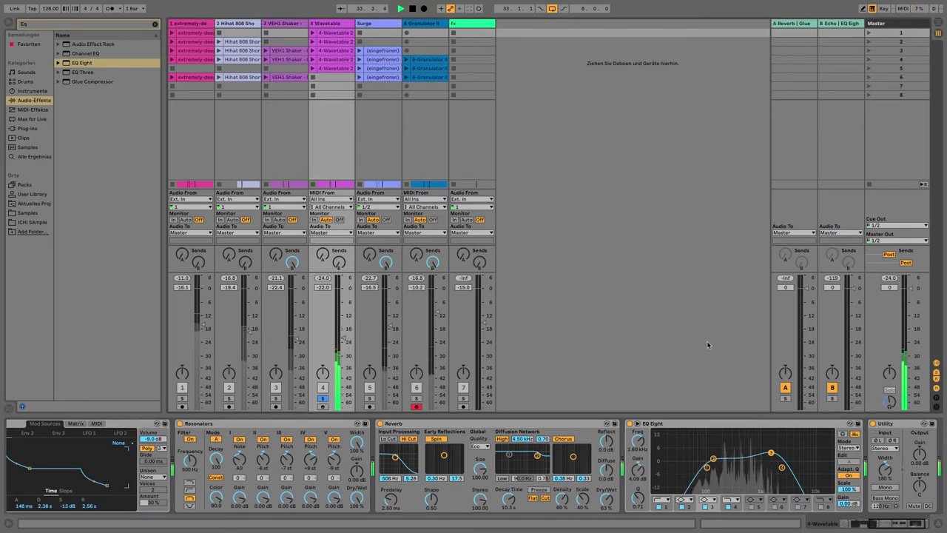
pyautogui.press('space')
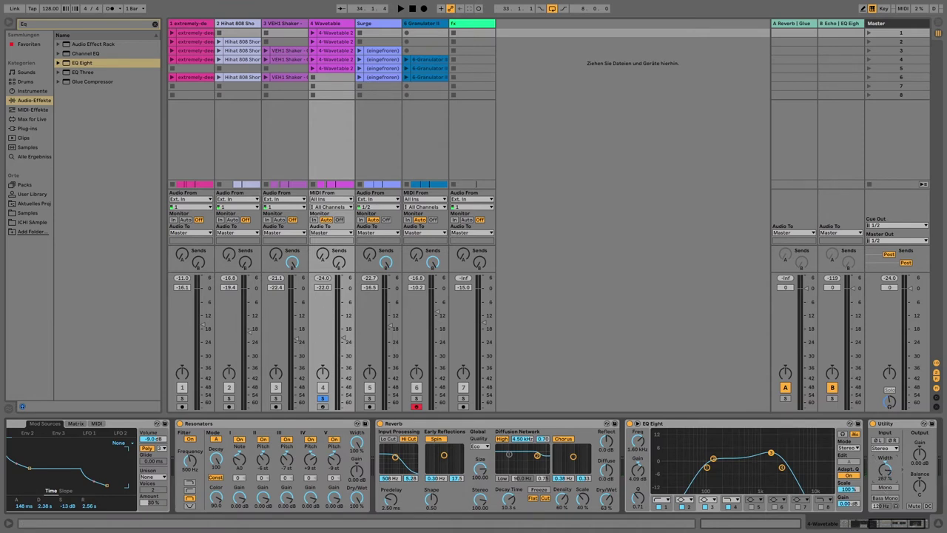
# Step: Solo the Surge track, add a Utility after its EQ Eight, and set the Utility's width to 150 %
pyautogui.click(362, 140)
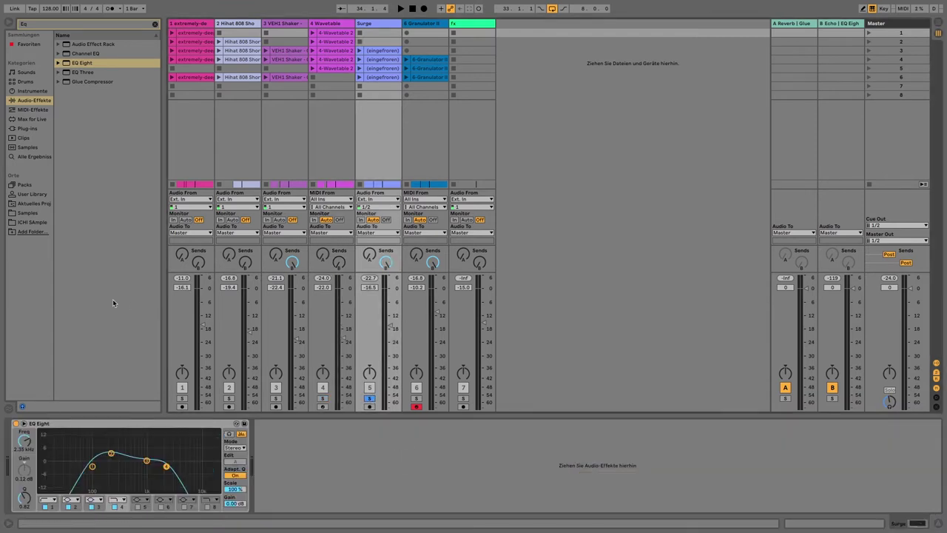
pyautogui.click(294, 465)
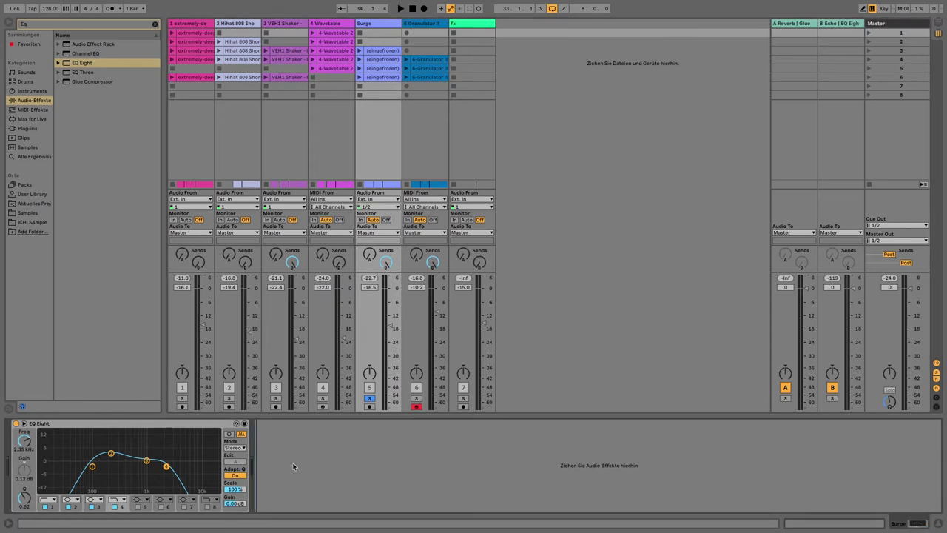
pyautogui.press('super+v')
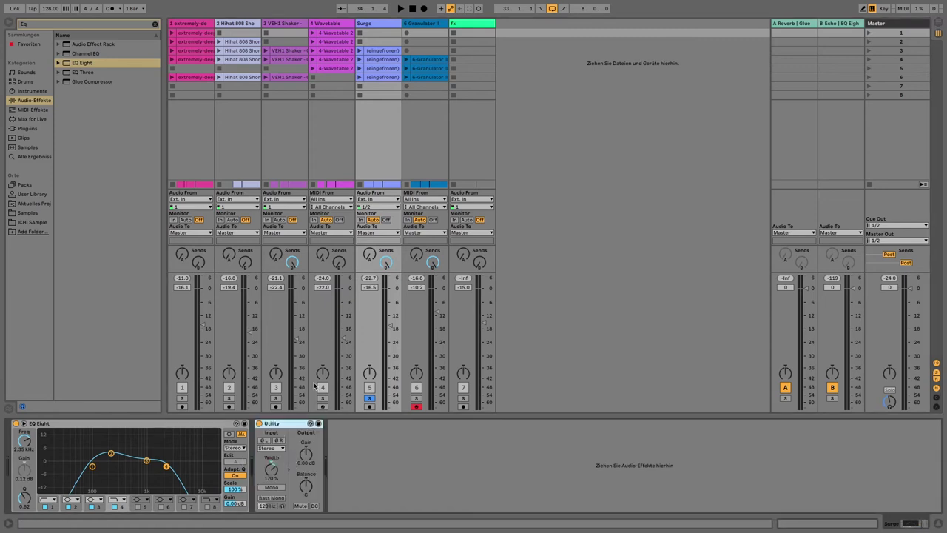
pyautogui.click(369, 400)
pyautogui.press('space')
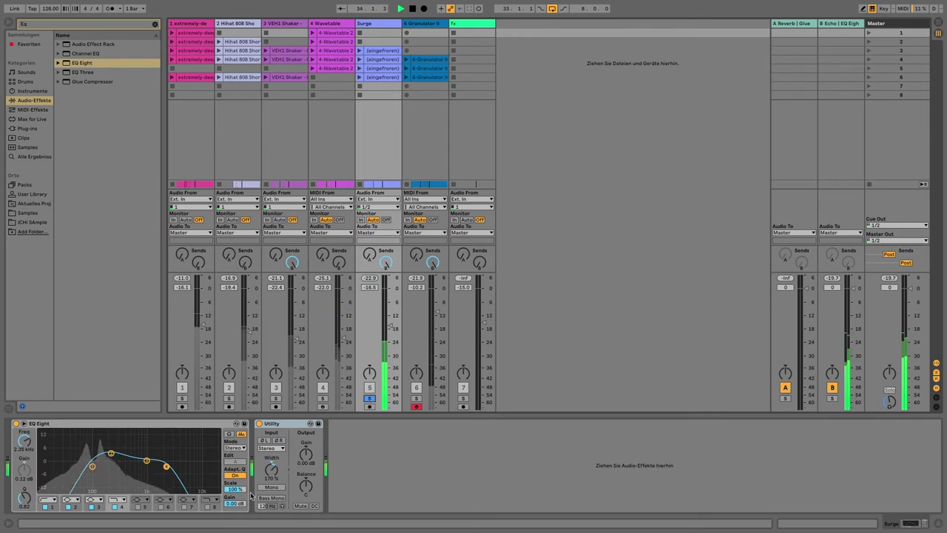
pyautogui.click(274, 471)
pyautogui.write('150')
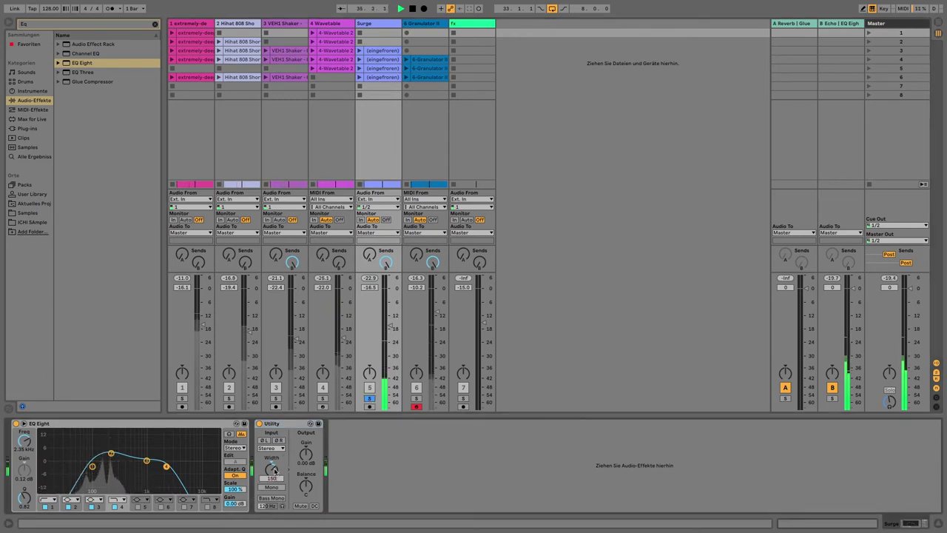
pyautogui.press('Return')
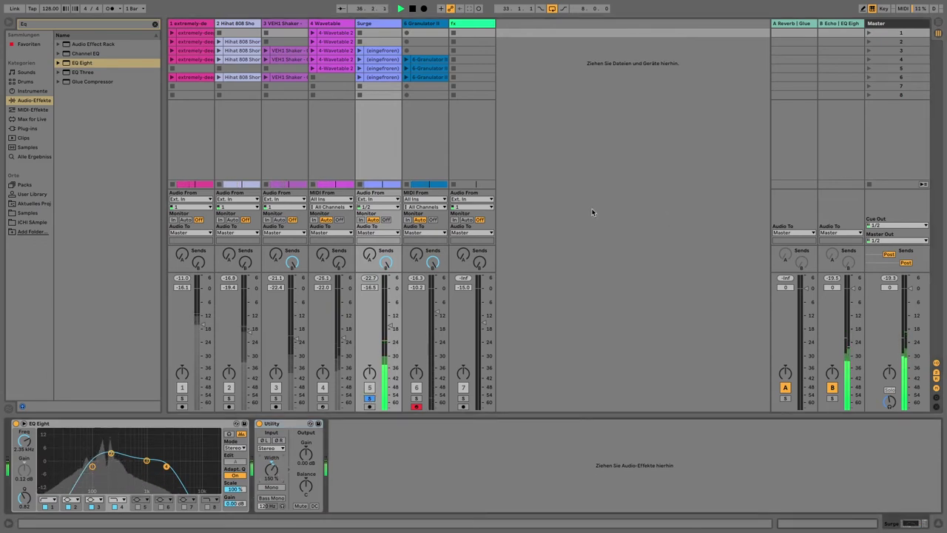
# Step: Solo the Granulator II track, add a Utility after its EQ Eight, and set the Utility's width to 130 %
pyautogui.click(439, 326)
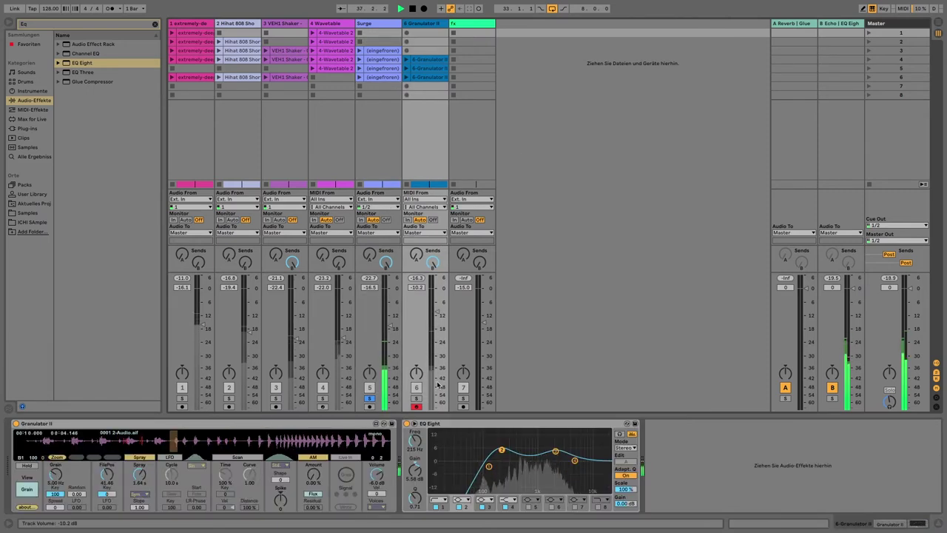
pyautogui.click(416, 398)
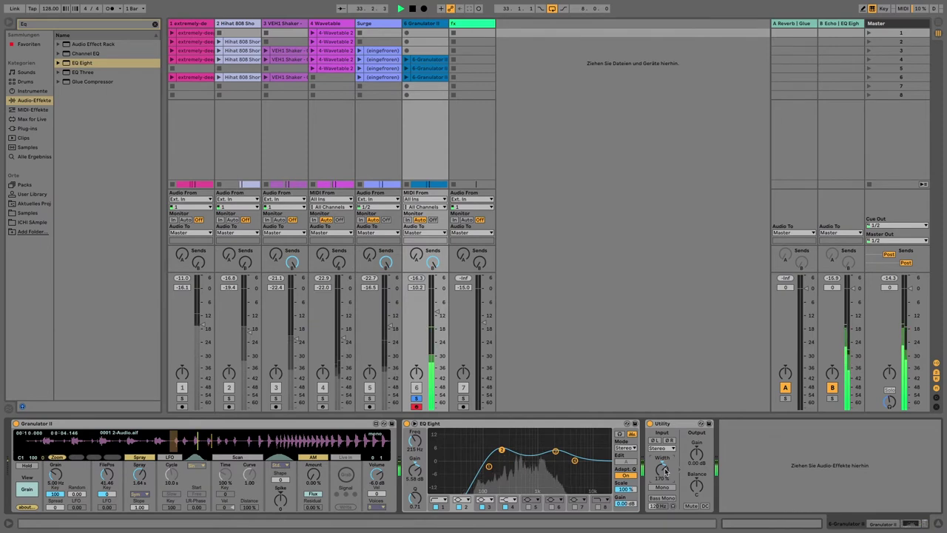
pyautogui.write('130')
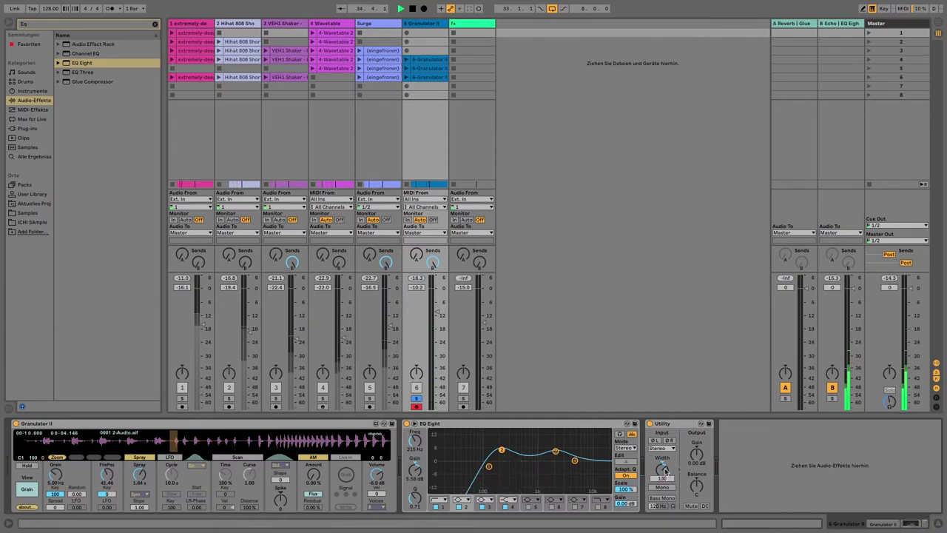
pyautogui.press('Return')
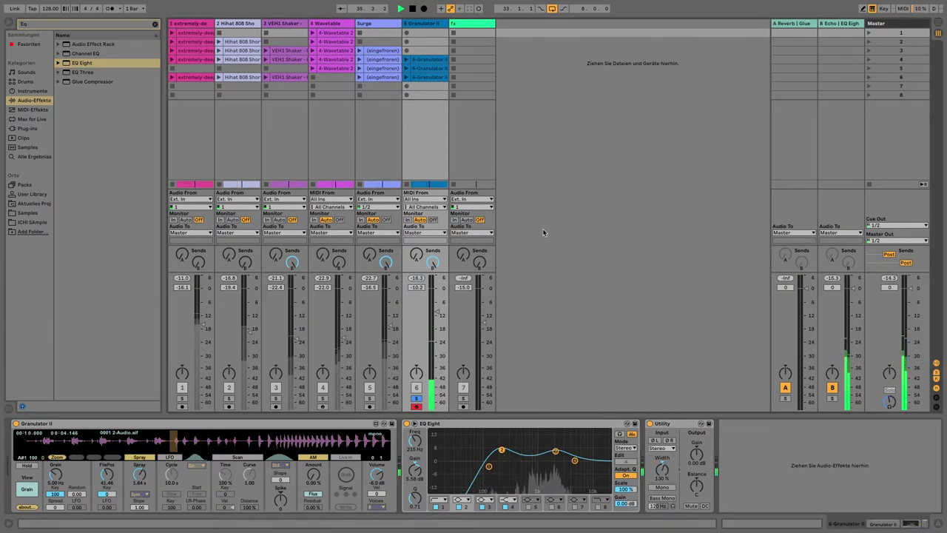
# Step: Add a Utility to the empty fx track
pyautogui.click(474, 157)
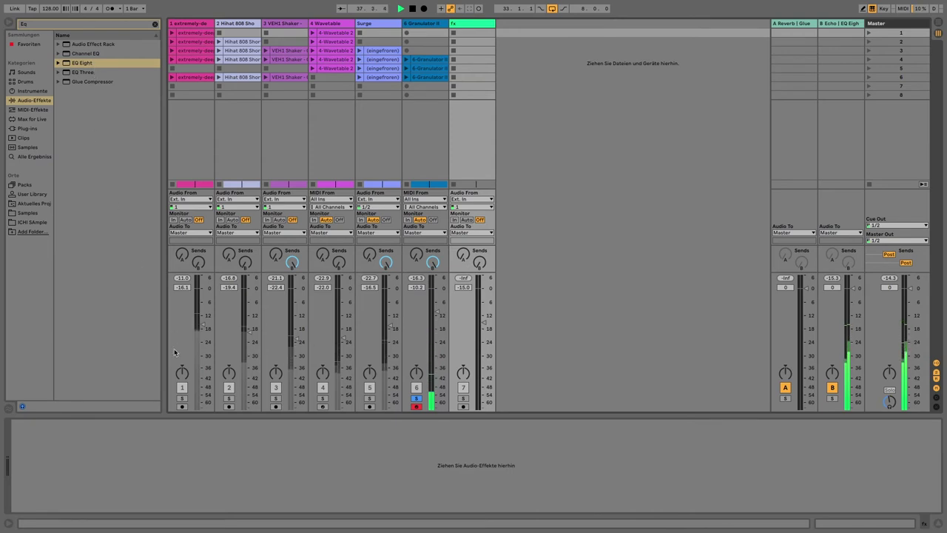
pyautogui.click(165, 481)
pyautogui.press('super+v')
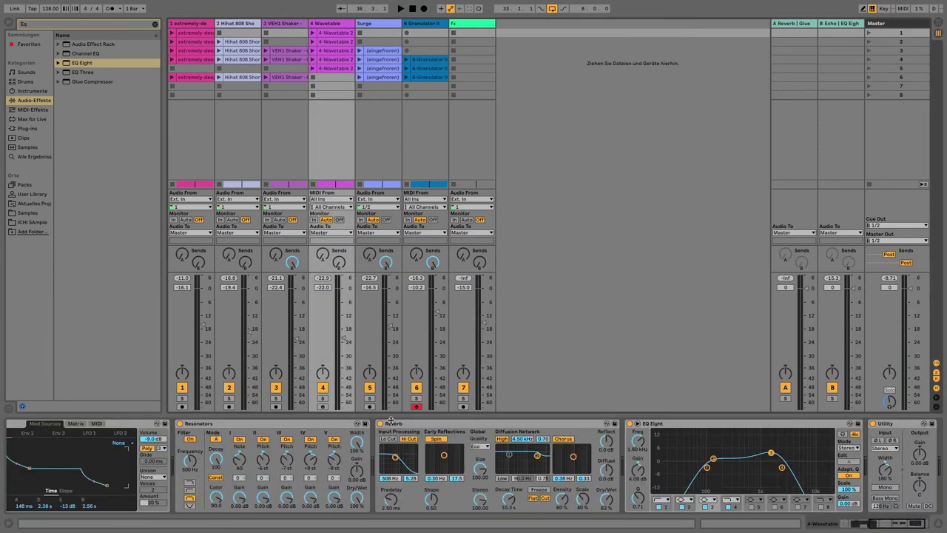
# Step: Insert a Glue Compressor between the Wavetable track's EQ Eight and Utility, and play the soloed track
pyautogui.press('space')
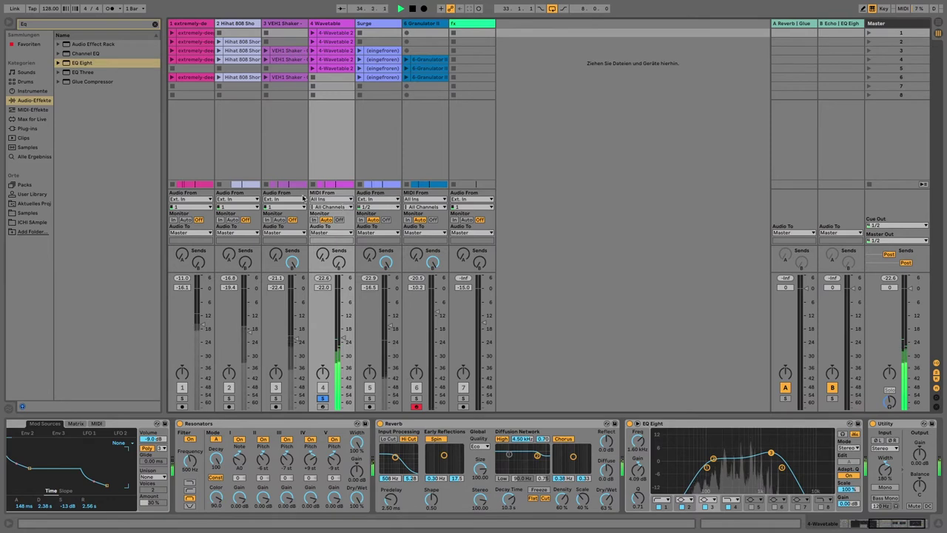
pyautogui.press('space')
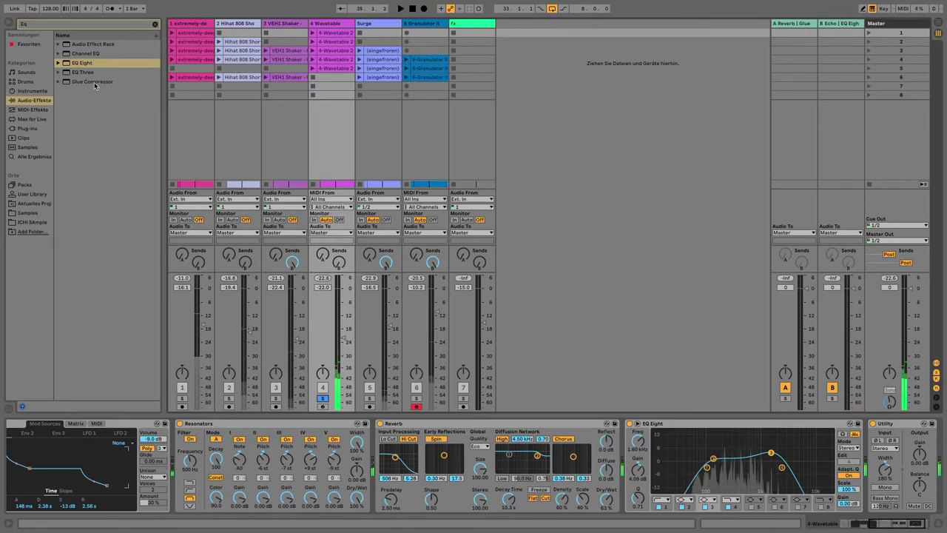
pyautogui.moveTo(102, 82); pyautogui.dragTo(850, 464)
pyautogui.moveTo(874, 529); pyautogui.dragTo(924, 522)
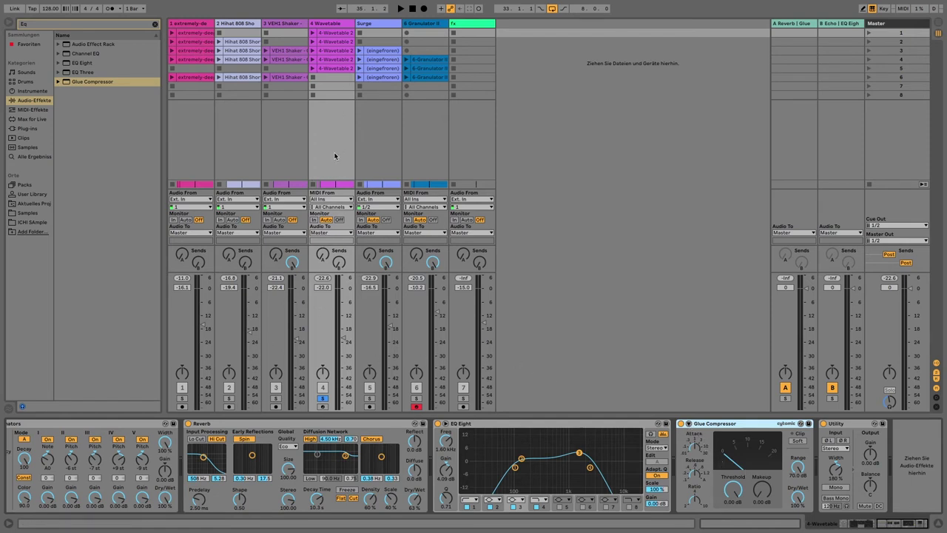
pyautogui.click(70, 427)
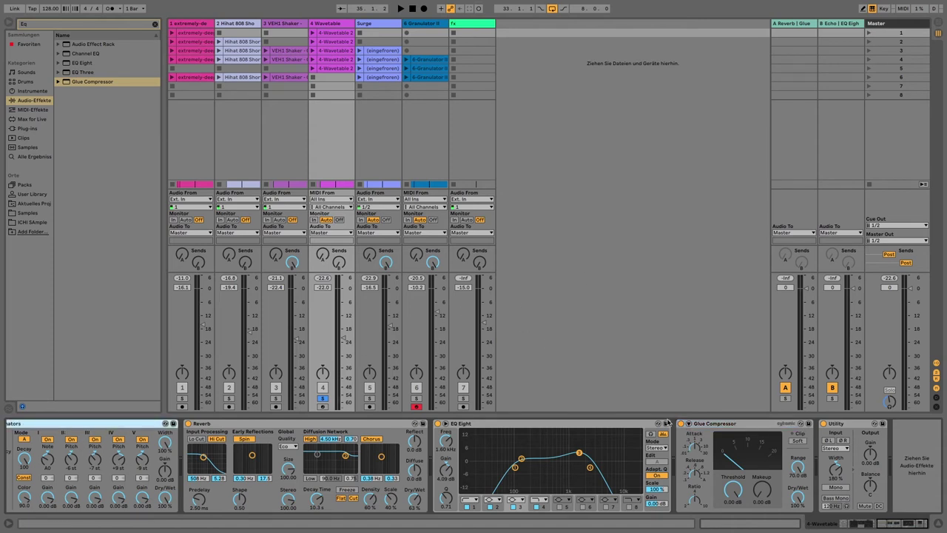
pyautogui.click(696, 428)
pyautogui.press('space')
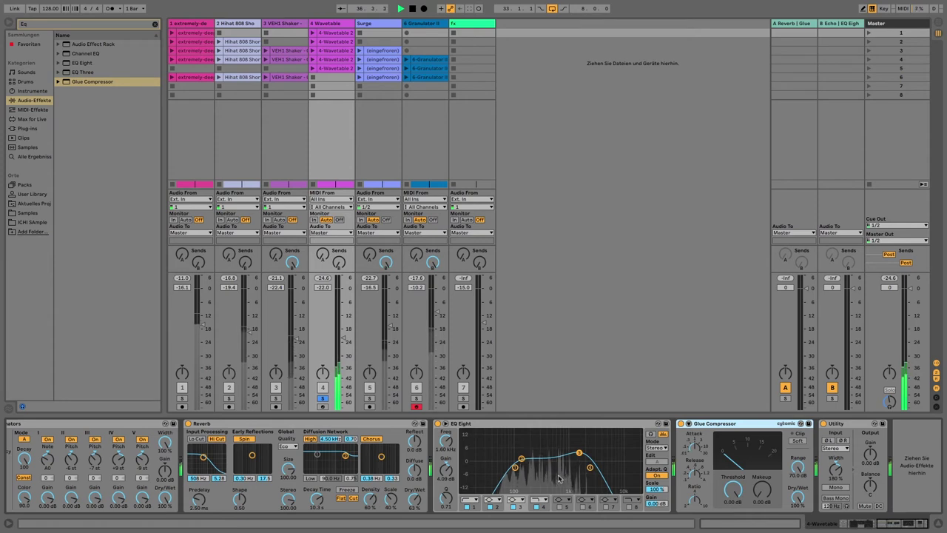
pyautogui.press('space')
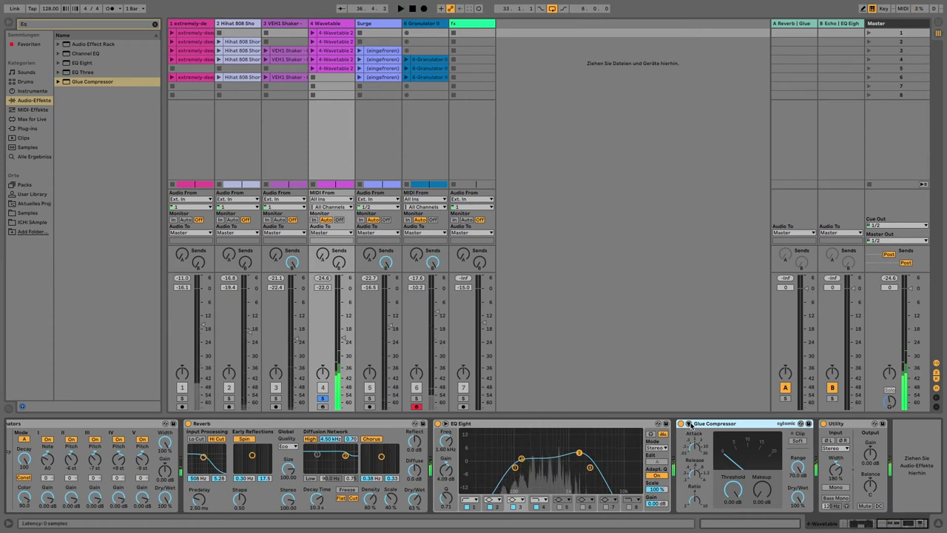
# Step: Enable the Glue Compressor's sidechain on the Wavetable track and take its audio from 1-extremely-deep-kickwav
pyautogui.click(689, 424)
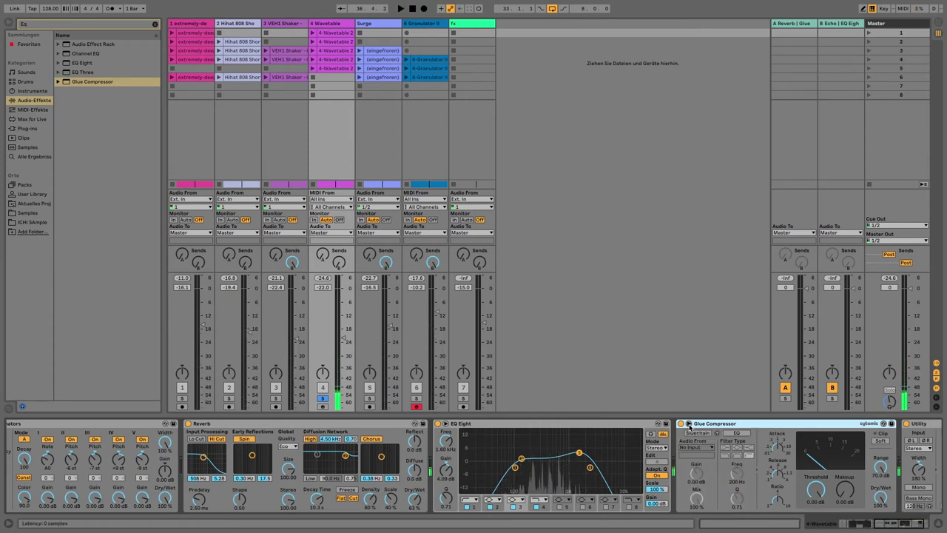
pyautogui.click(696, 435)
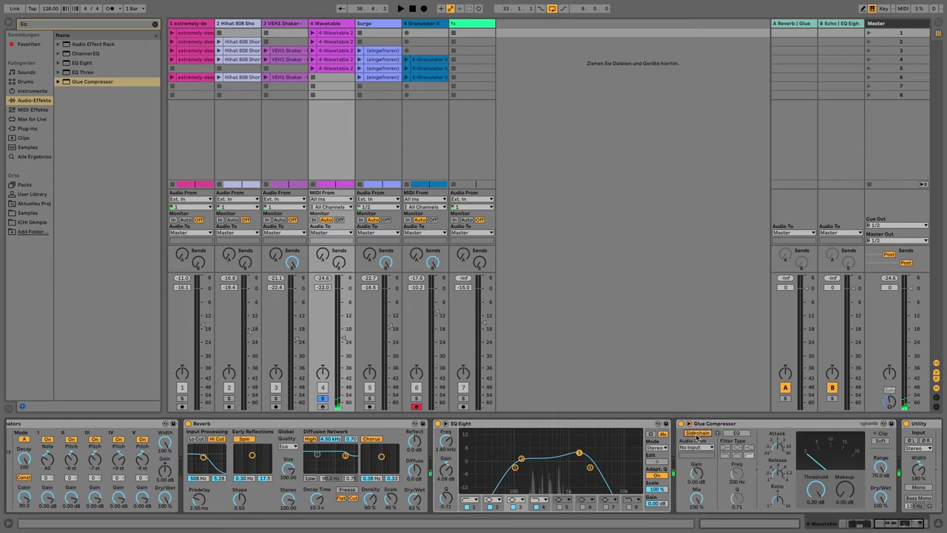
pyautogui.click(688, 425)
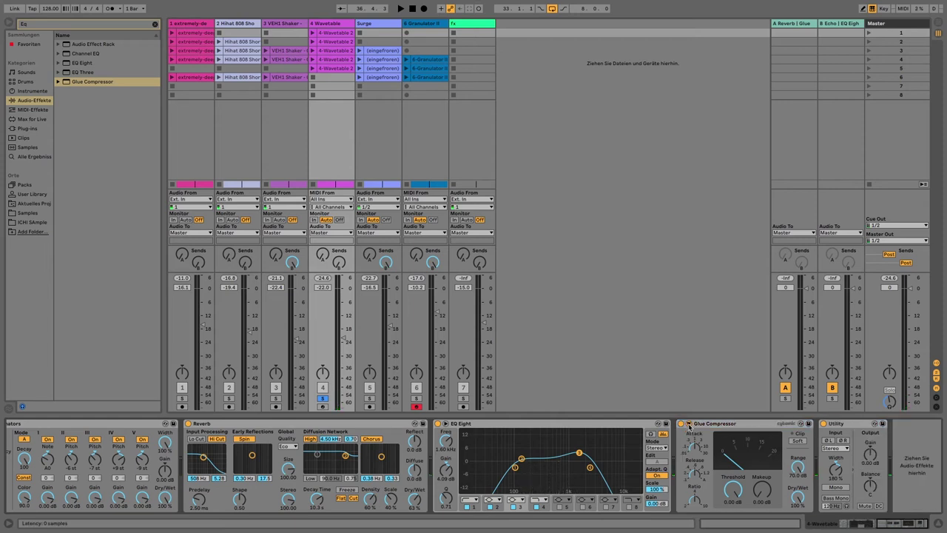
pyautogui.click(688, 424)
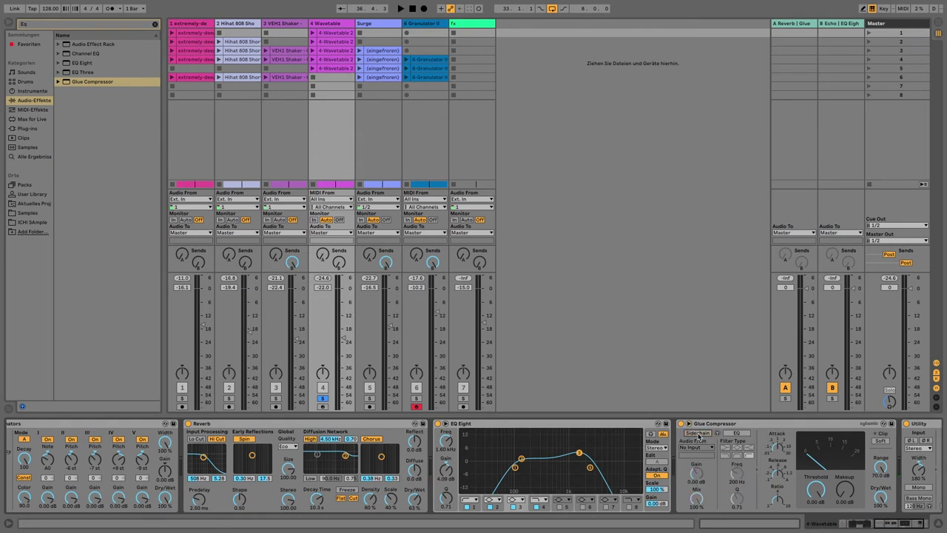
pyautogui.click(696, 449)
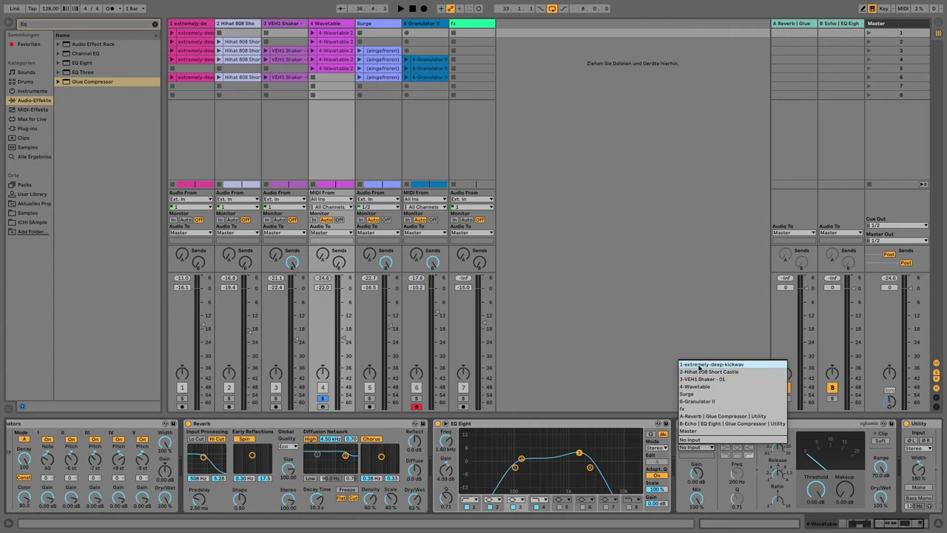
pyautogui.click(698, 366)
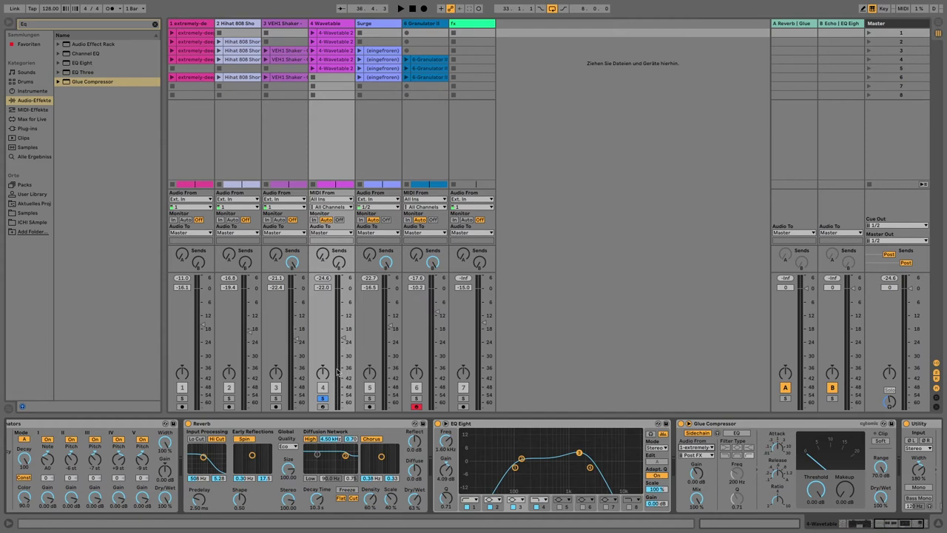
# Step: Start playback and lower the Glue Compressor's threshold to -10.8 dB on the Wavetable track
pyautogui.press('space')
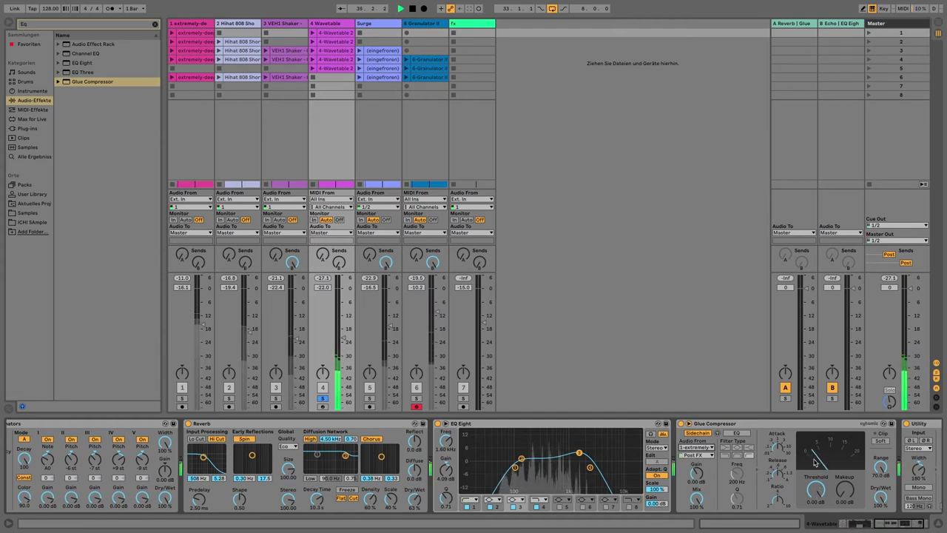
pyautogui.moveTo(815, 490); pyautogui.dragTo(814, 503)
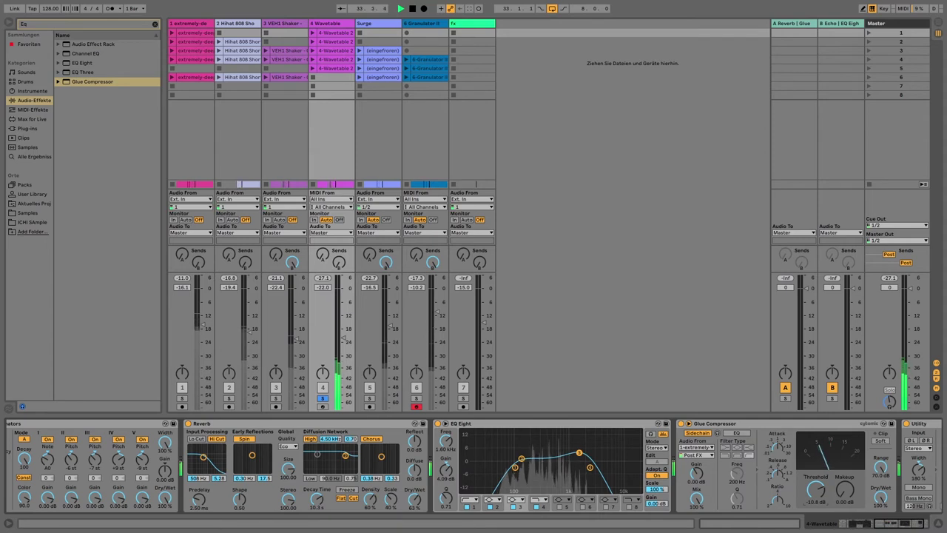
# Step: Copy the Wavetable track's Glue Compressor to the soloed Surge track before its Utility and set its threshold to -5.40 dB
pyautogui.click(714, 421)
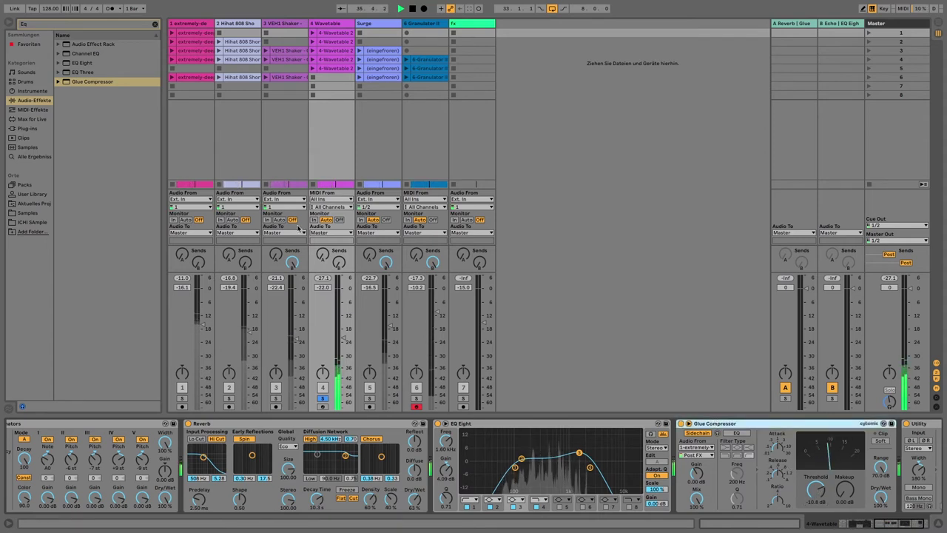
pyautogui.click(367, 169)
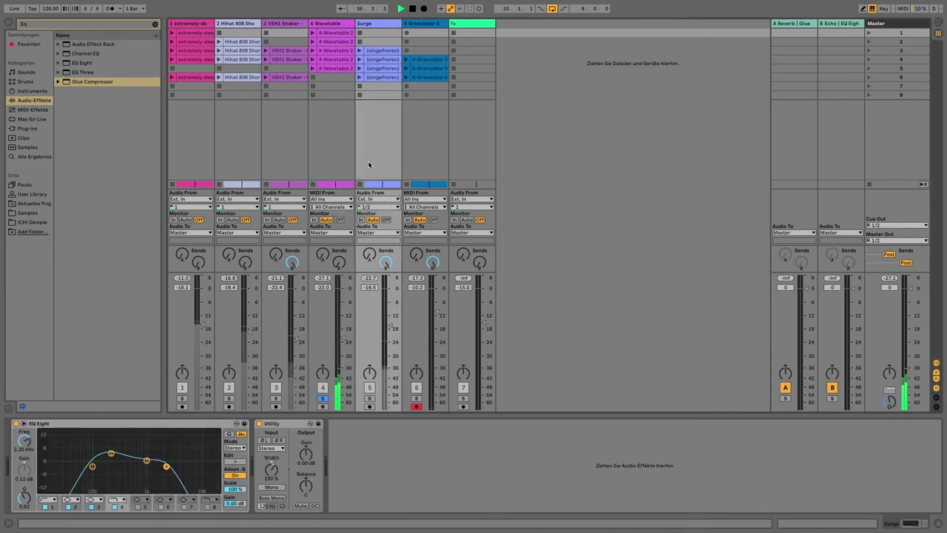
pyautogui.click(369, 398)
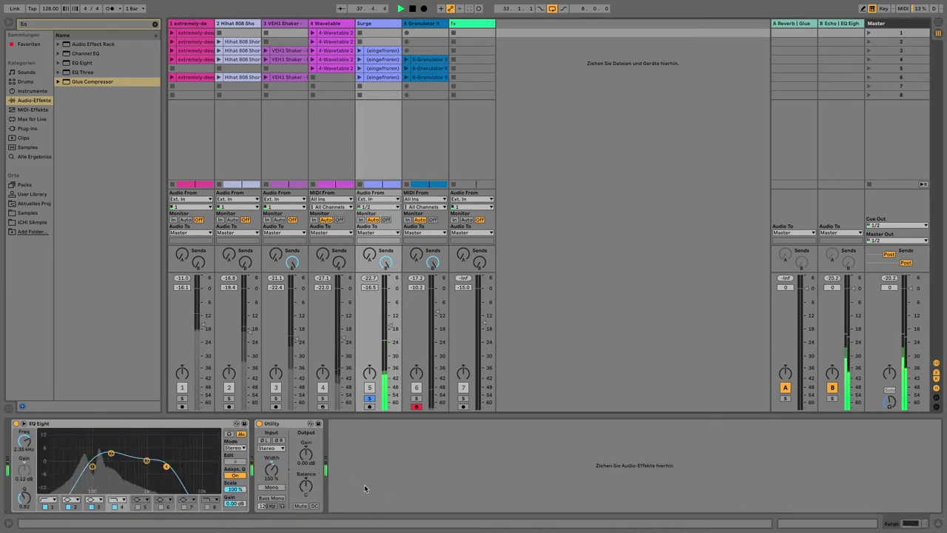
pyautogui.click(277, 423)
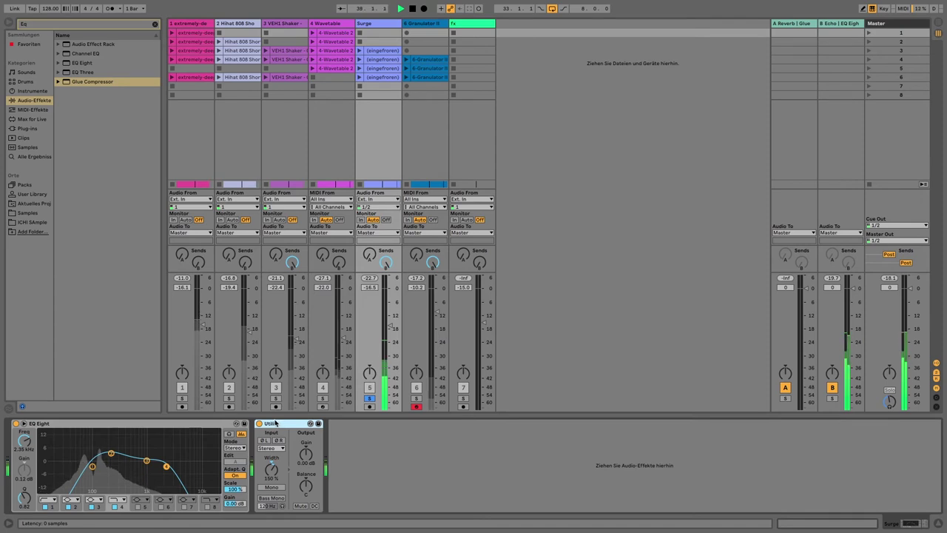
pyautogui.press('super+v')
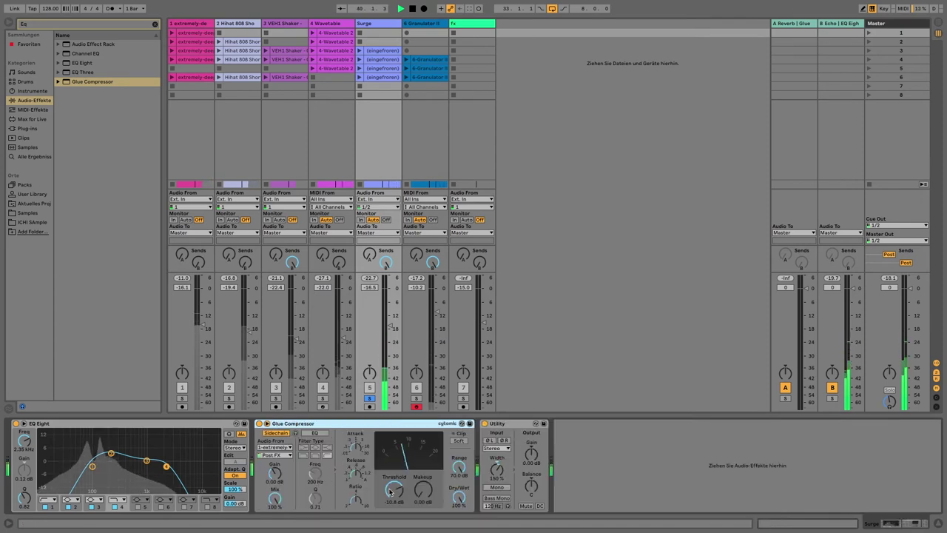
pyautogui.moveTo(393, 489); pyautogui.dragTo(394, 474)
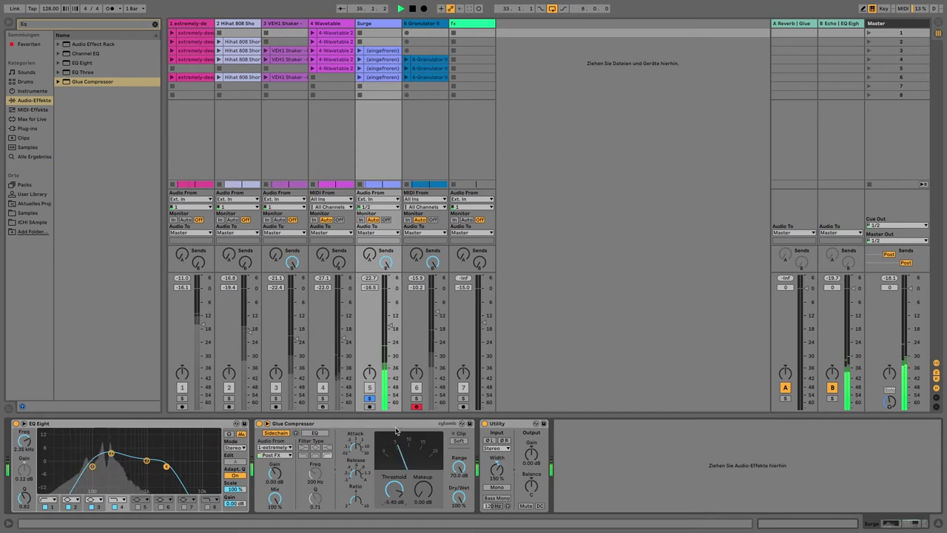
# Step: Copy the sidechained Glue Compressor to the Granulator II track before its Utility and set its threshold to -7.30 dB while soloed
pyautogui.click(424, 148)
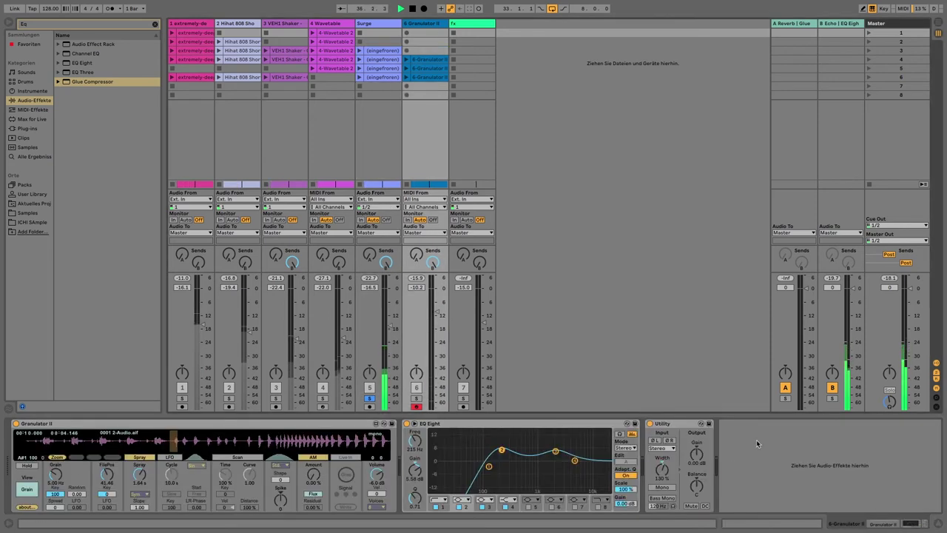
pyautogui.click(680, 423)
pyautogui.press('super+v')
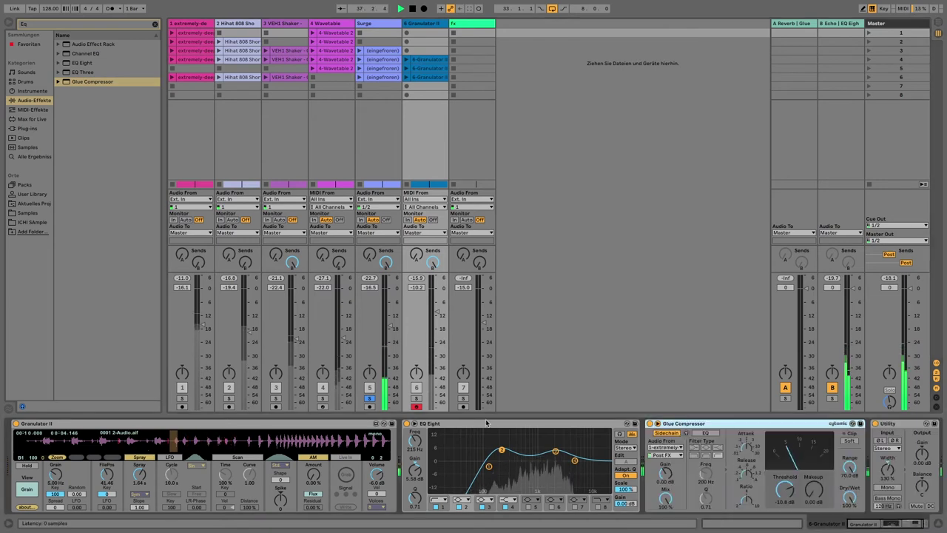
pyautogui.click(415, 400)
pyautogui.press('space')
pyautogui.press('space')
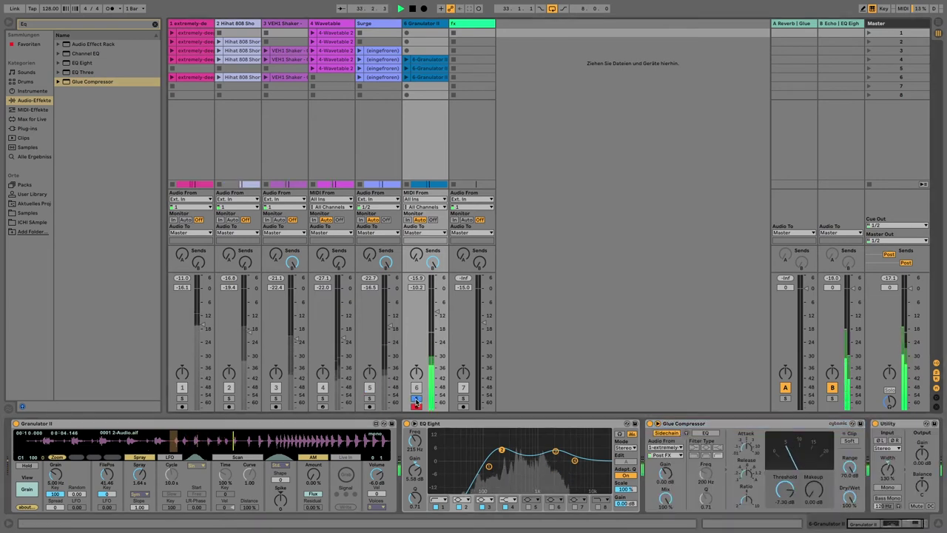
pyautogui.click(415, 398)
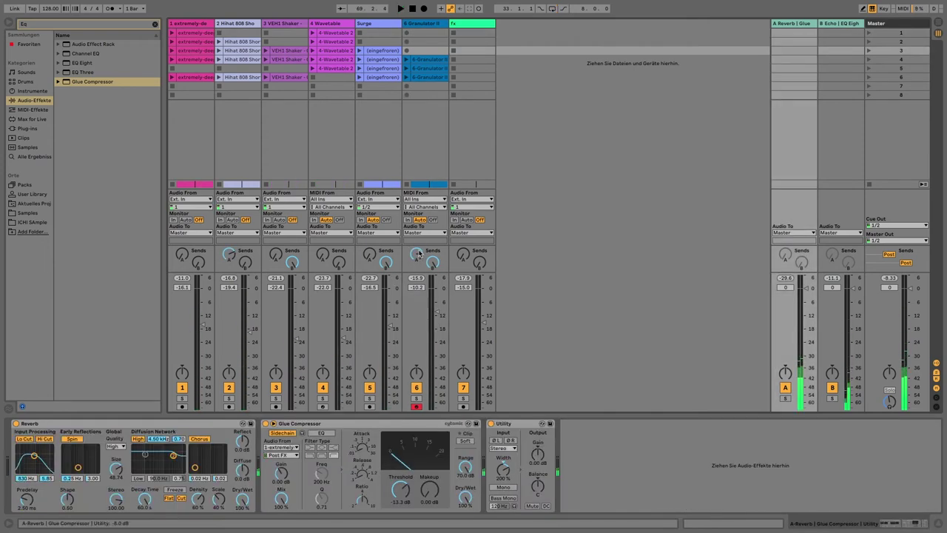
# Step: Adjust the Granulator II track's send A and set the decay time of return A's Reverb to 10.3 s
pyautogui.click(432, 78)
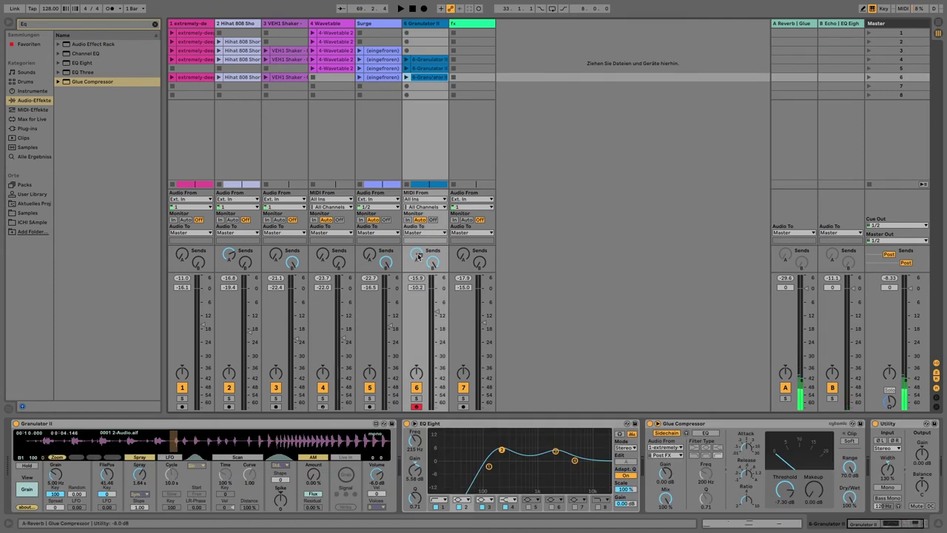
pyautogui.click(784, 68)
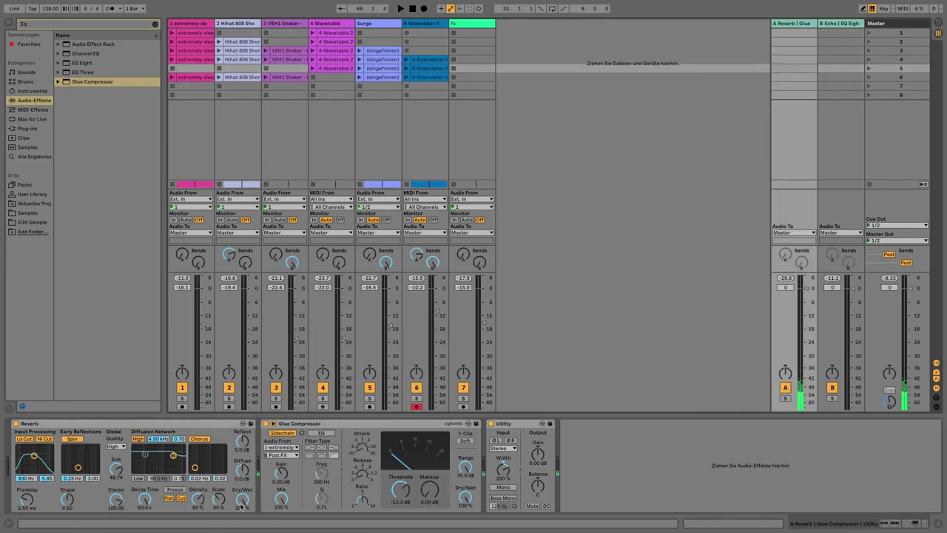
pyautogui.moveTo(145, 499); pyautogui.dragTo(145, 518)
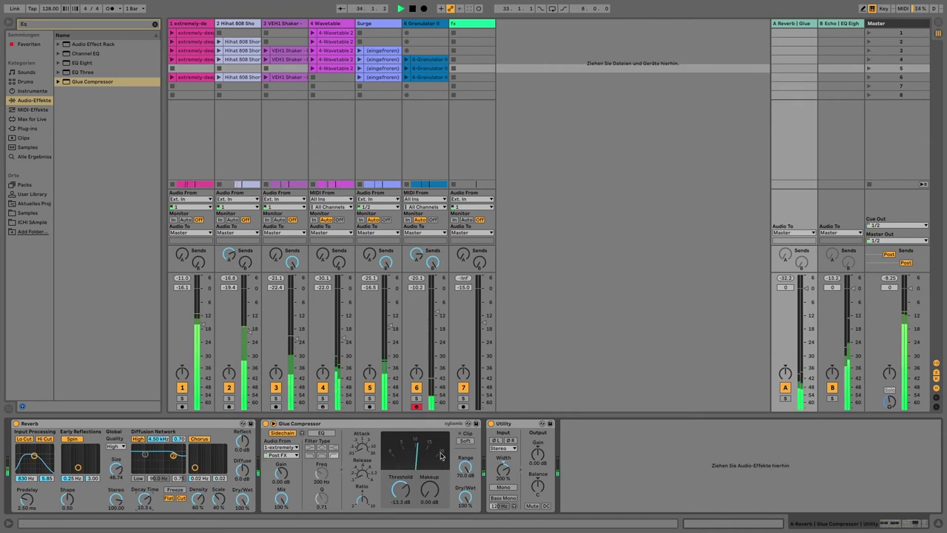
# Step: Raise the Glue Compressor's threshold on return A to -7.94 dB while soloing that return
pyautogui.click(785, 398)
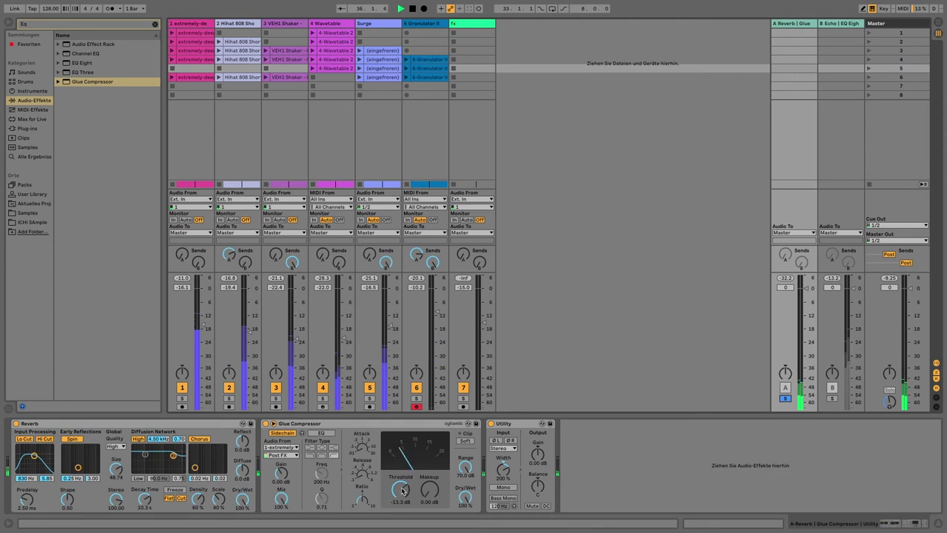
pyautogui.moveTo(401, 492); pyautogui.dragTo(402, 472)
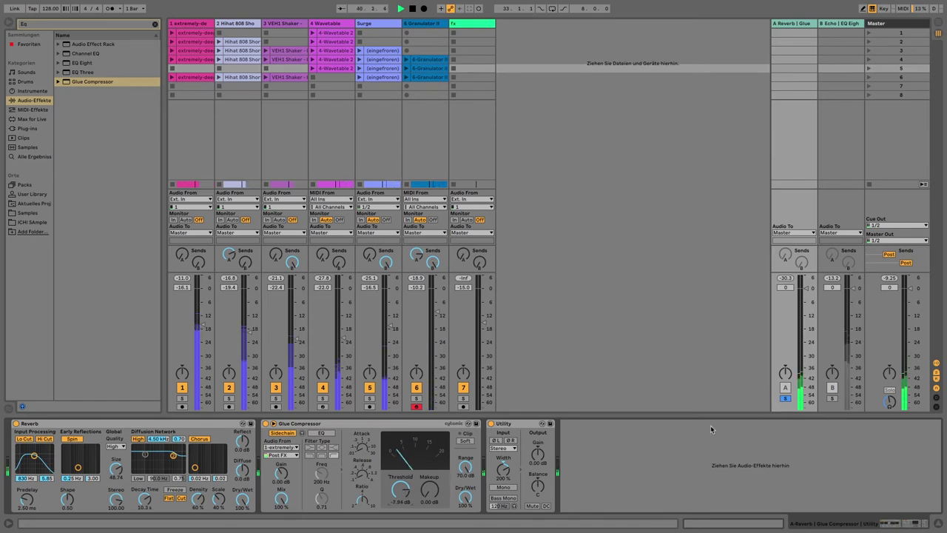
pyautogui.click(786, 398)
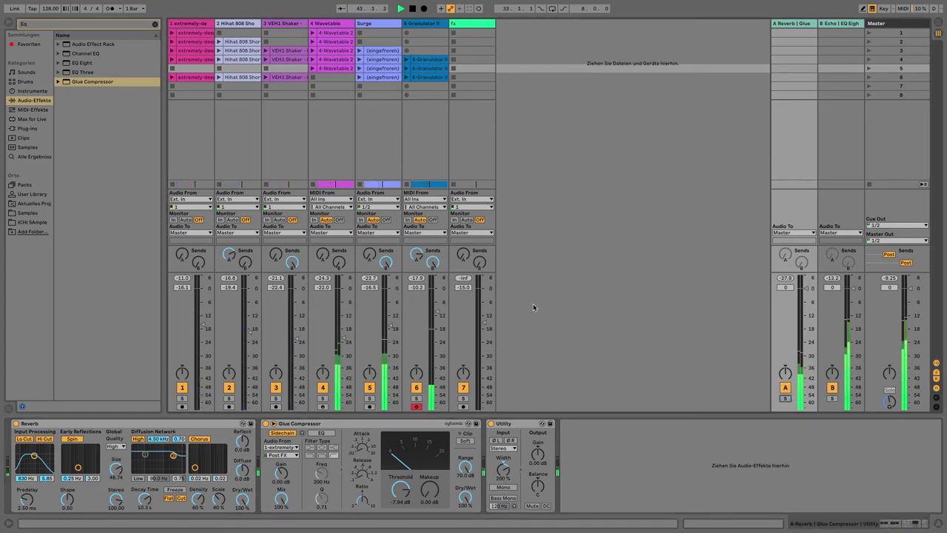
# Step: Listen to the full mix while checking its playback position in the arrangement, and stop playback
pyautogui.press('Tab')
pyautogui.press('Tab')
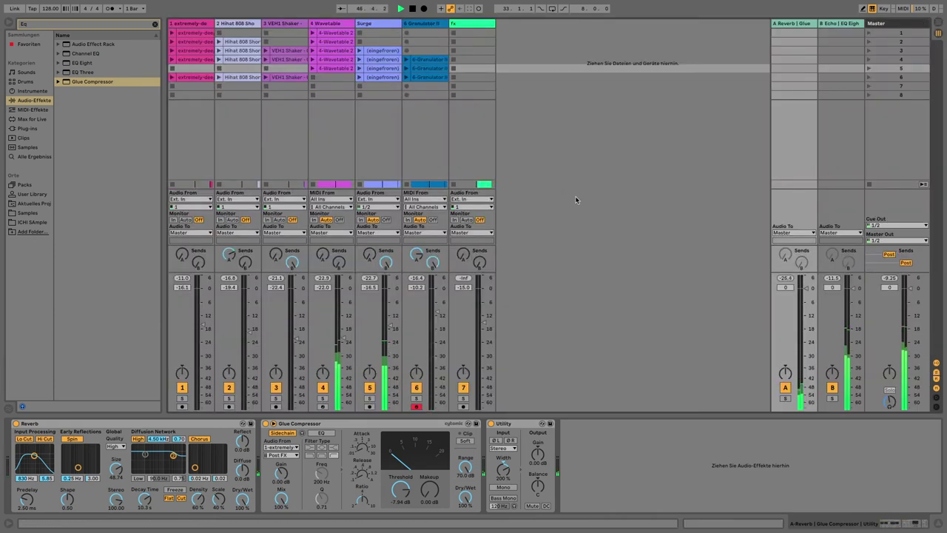
pyautogui.press('Tab')
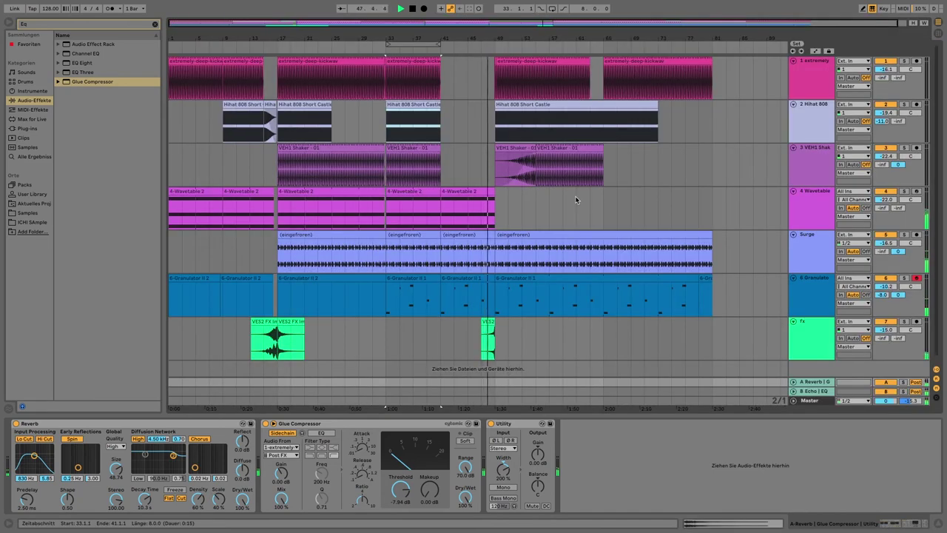
pyautogui.press('Tab')
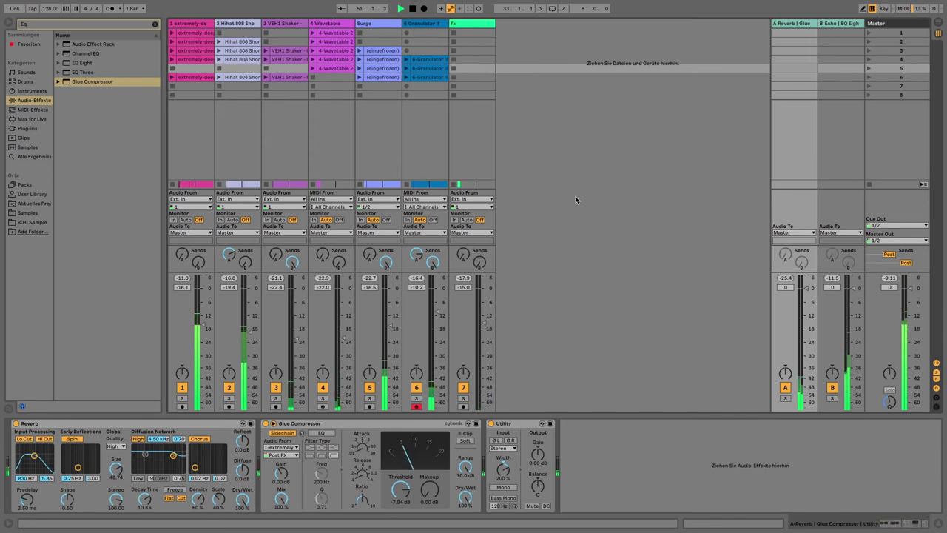
pyautogui.press('space')
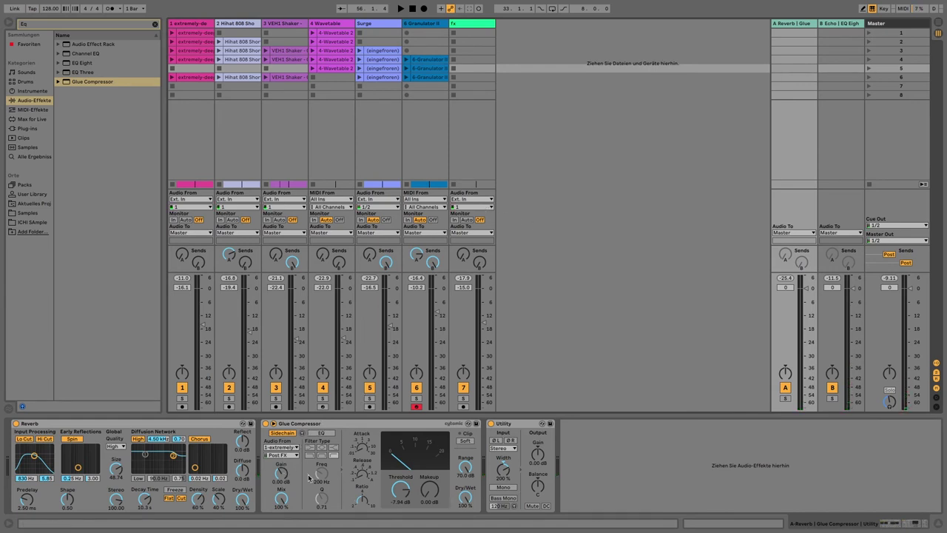
# Step: Review the device chains of all seven tracks, from the kick through to the fx track
pyautogui.click(255, 149)
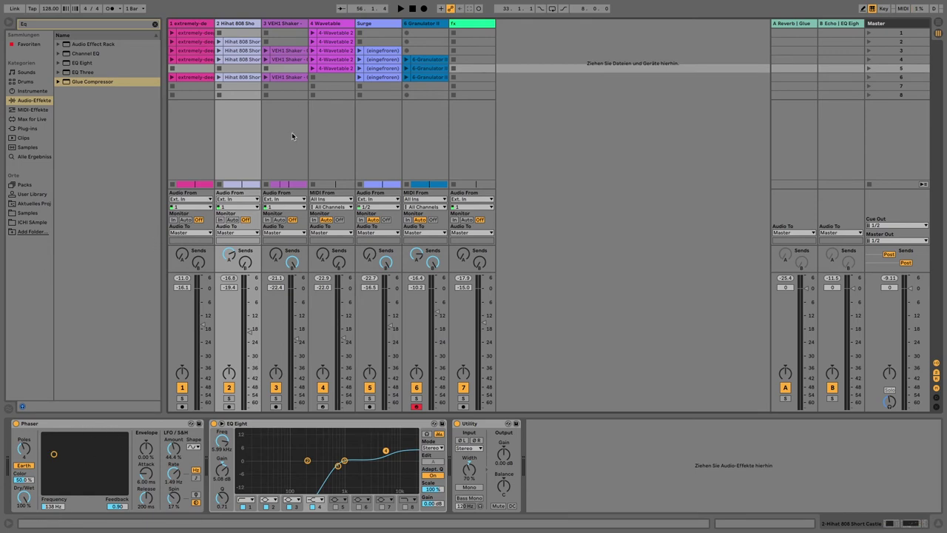
pyautogui.click(212, 146)
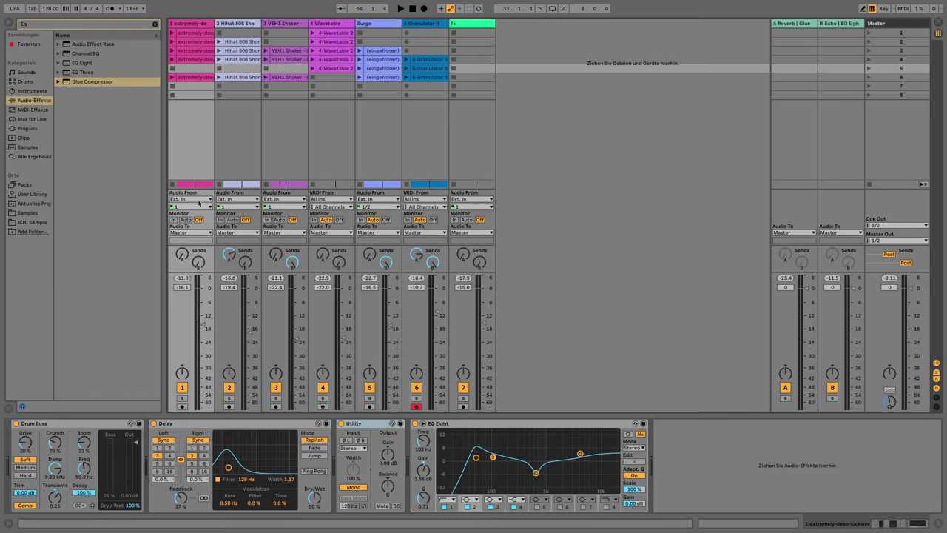
pyautogui.click(246, 148)
pyautogui.click(292, 152)
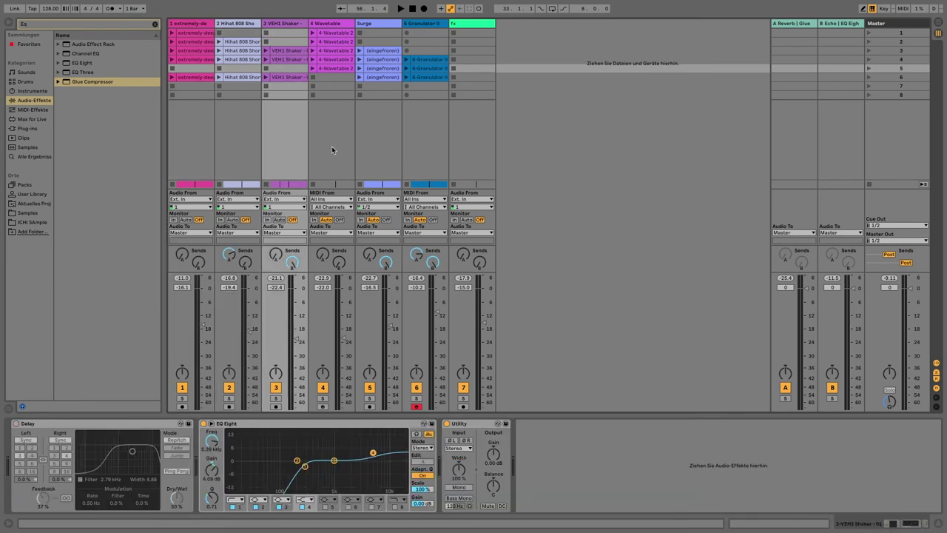
pyautogui.click(334, 147)
pyautogui.click(388, 155)
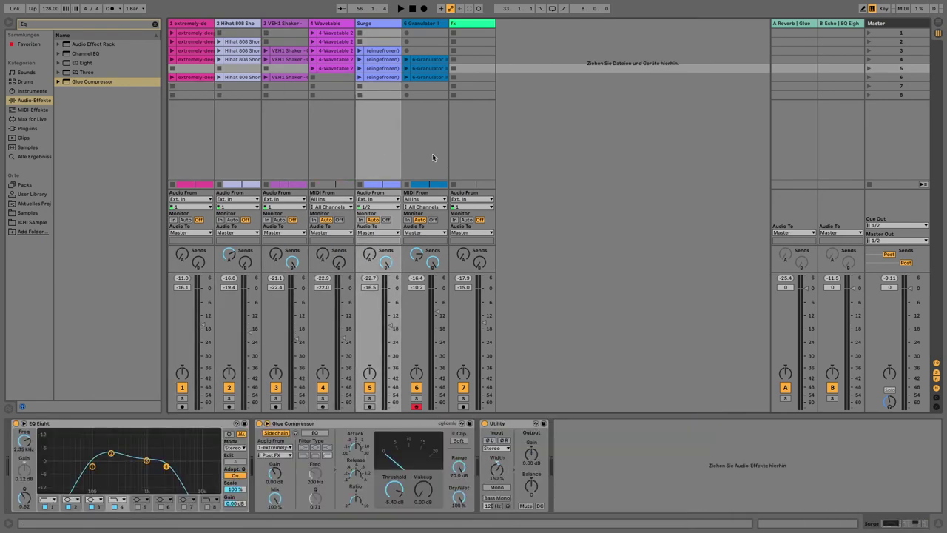
pyautogui.click(432, 153)
pyautogui.click(468, 152)
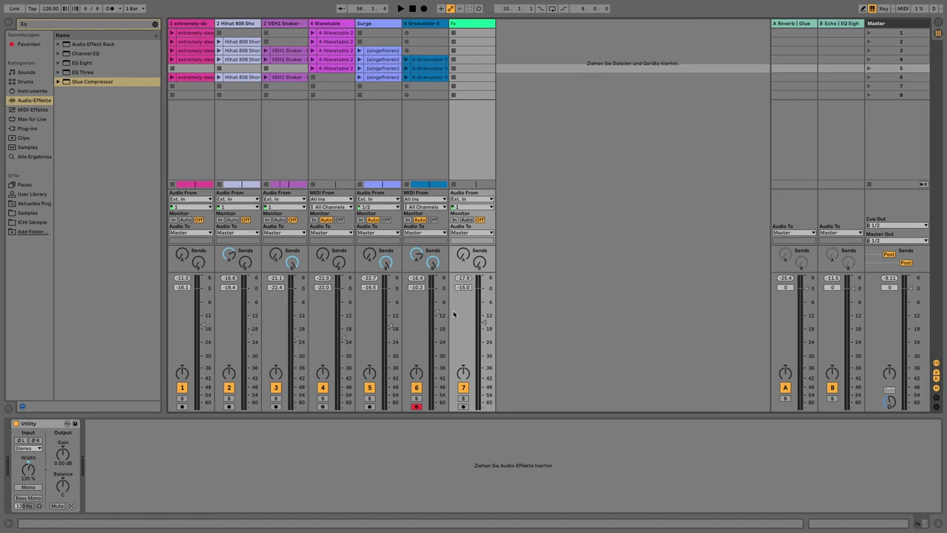
# Step: Raise the kick track's volume to -11.4 dB during playback
pyautogui.moveTo(203, 326); pyautogui.dragTo(202, 323)
pyautogui.moveTo(205, 287); pyautogui.dragTo(205, 286)
pyautogui.press('space')
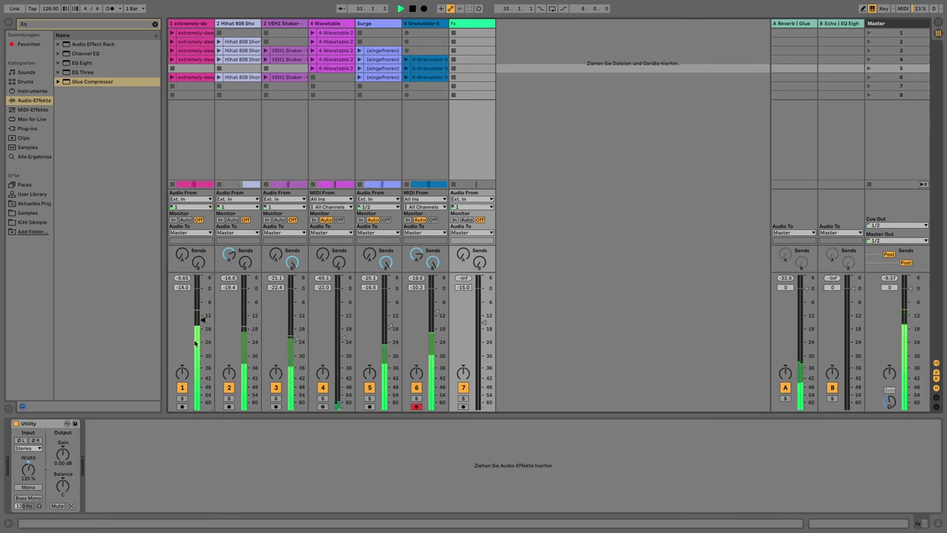
pyautogui.moveTo(203, 320); pyautogui.dragTo(202, 313)
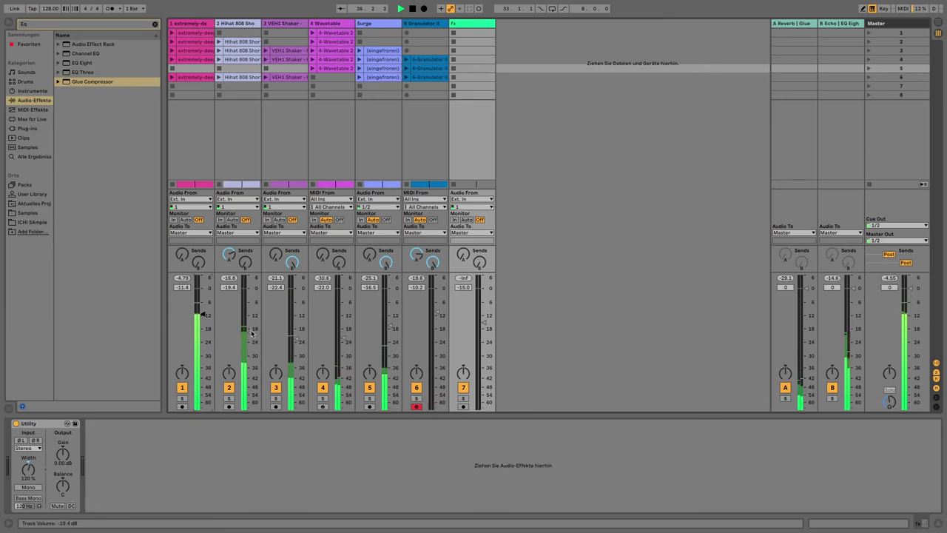
# Step: Raise the Hihat track's volume to -17.5 dB and the Shaker track's to -17.7 dB, turning the Shaker's send B fully down
pyautogui.moveTo(250, 332); pyautogui.dragTo(250, 328)
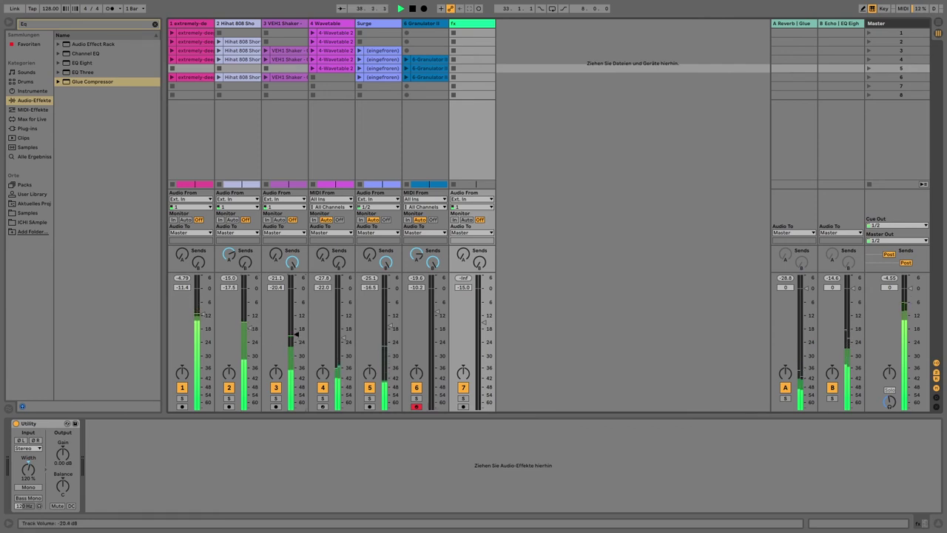
pyautogui.moveTo(302, 341); pyautogui.dragTo(302, 332)
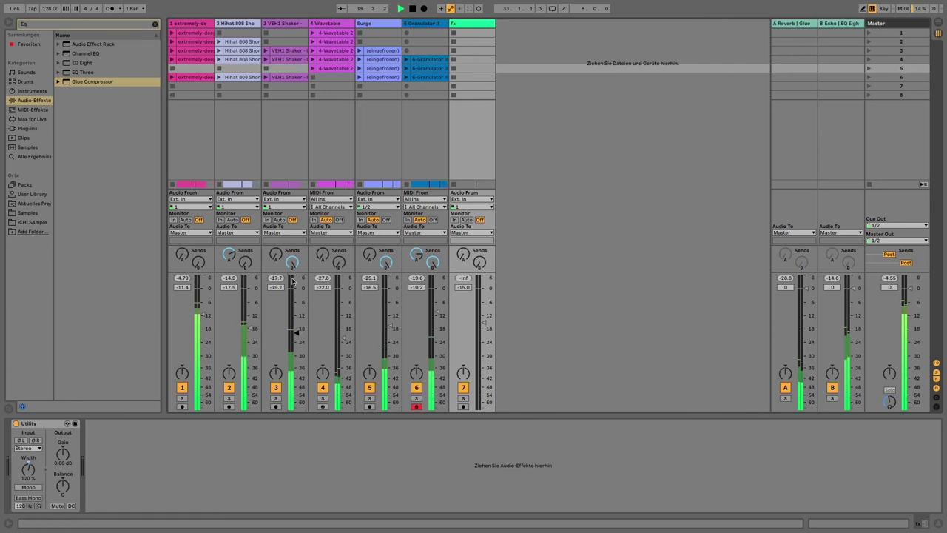
pyautogui.moveTo(292, 262); pyautogui.dragTo(296, 327)
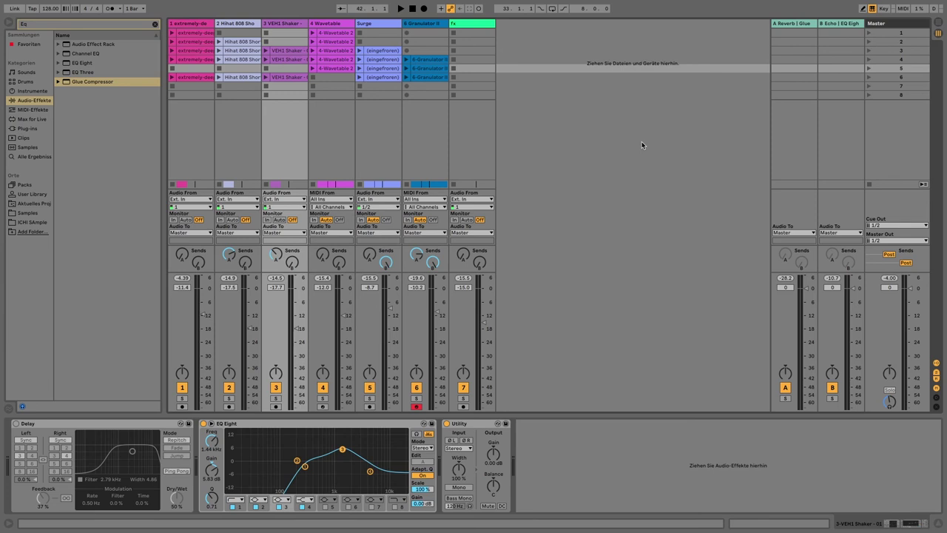
# Step: Review the device chains of the Reverb and Echo returns and of the Master track
pyautogui.click(788, 79)
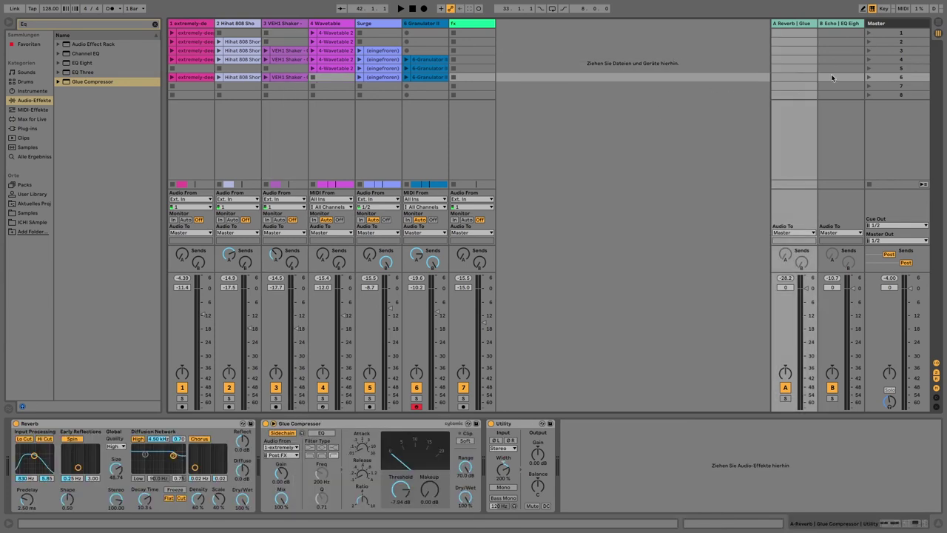
pyautogui.click(841, 74)
pyautogui.click(841, 71)
pyautogui.click(802, 69)
pyautogui.click(826, 71)
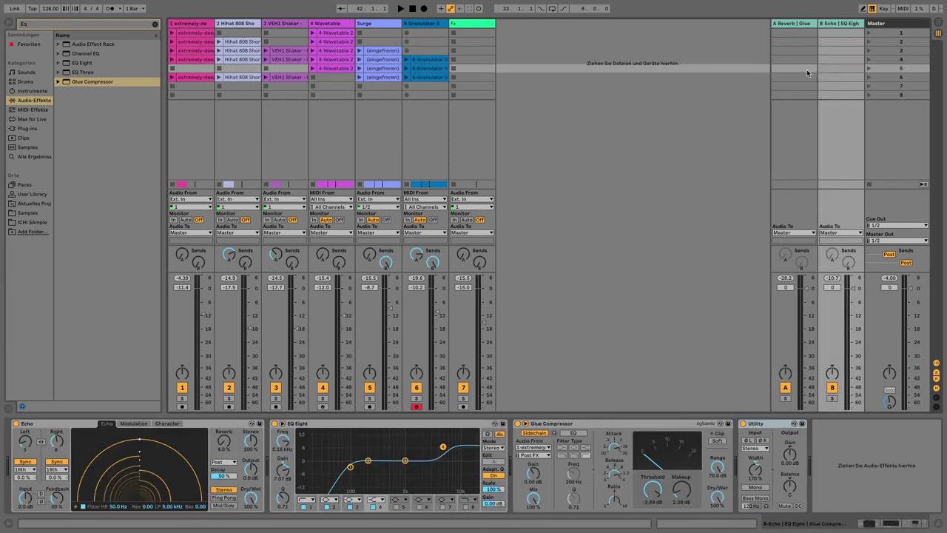
pyautogui.click(797, 69)
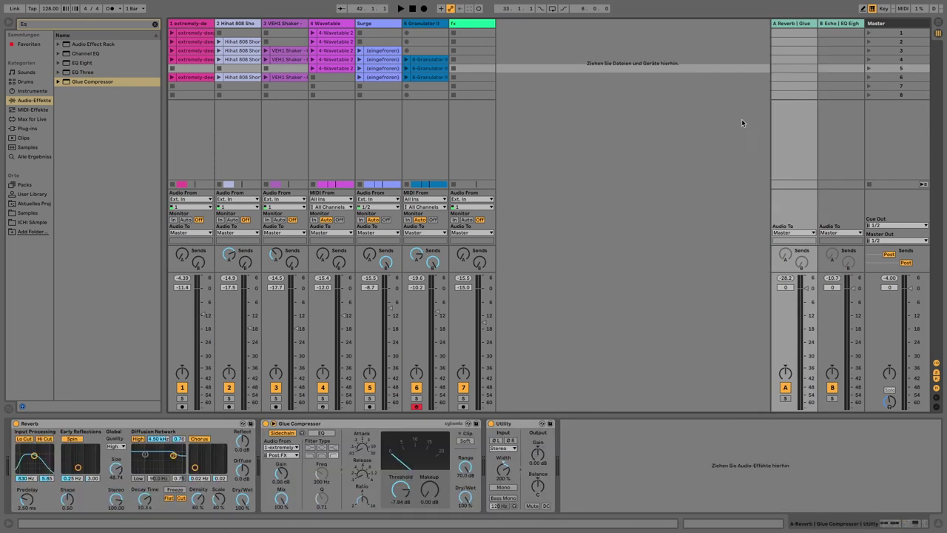
pyautogui.click(829, 59)
pyautogui.click(798, 75)
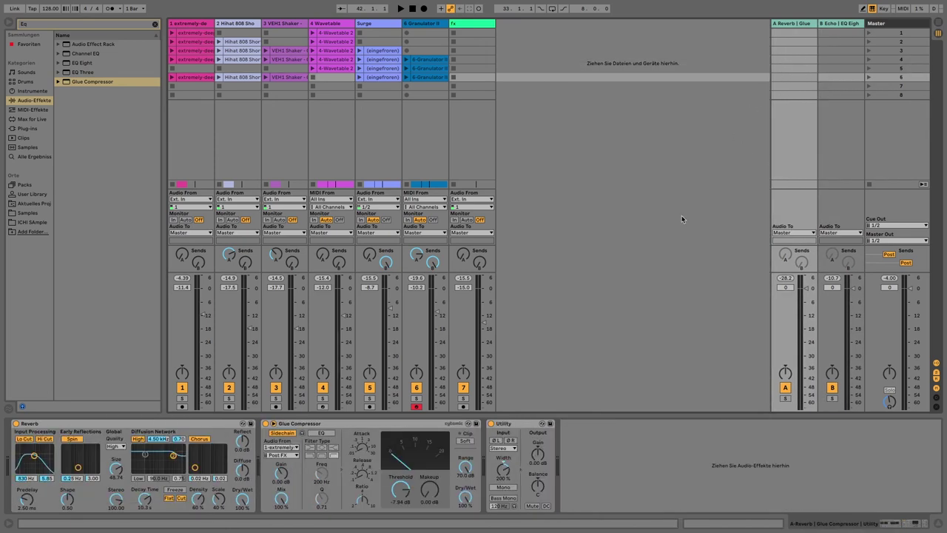
pyautogui.click(880, 29)
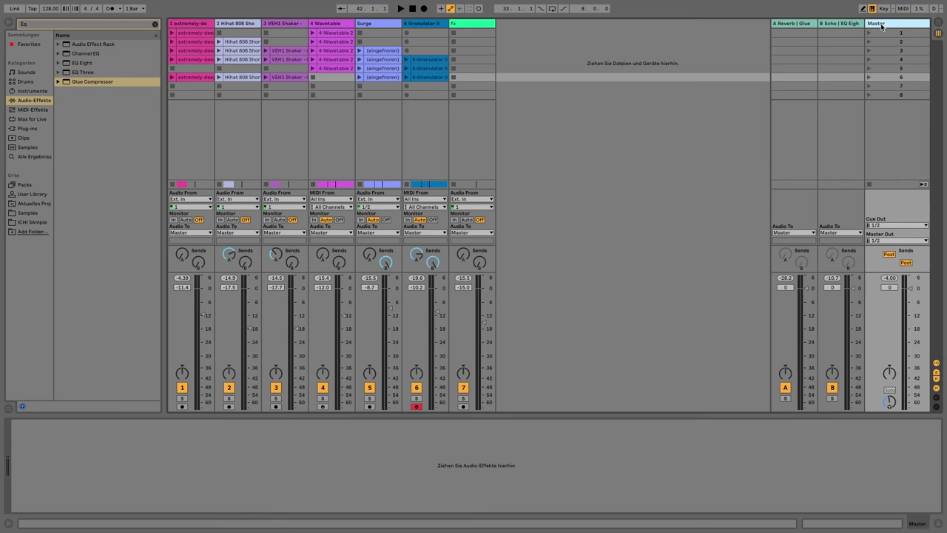
# Step: Select all seven tracks from the kick through fx and play the arrangement around bar 17 to check the Master level in the mixer
pyautogui.click(209, 21)
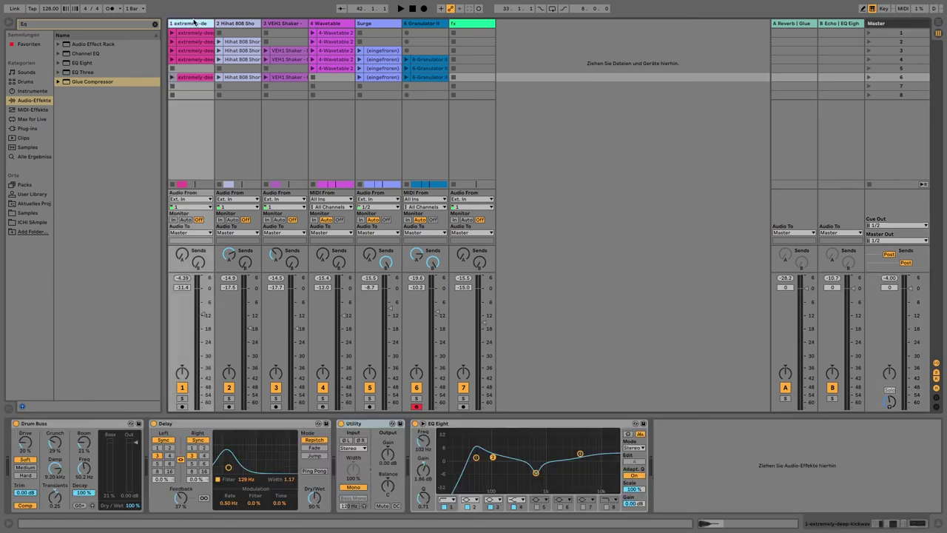
pyautogui.click(473, 23)
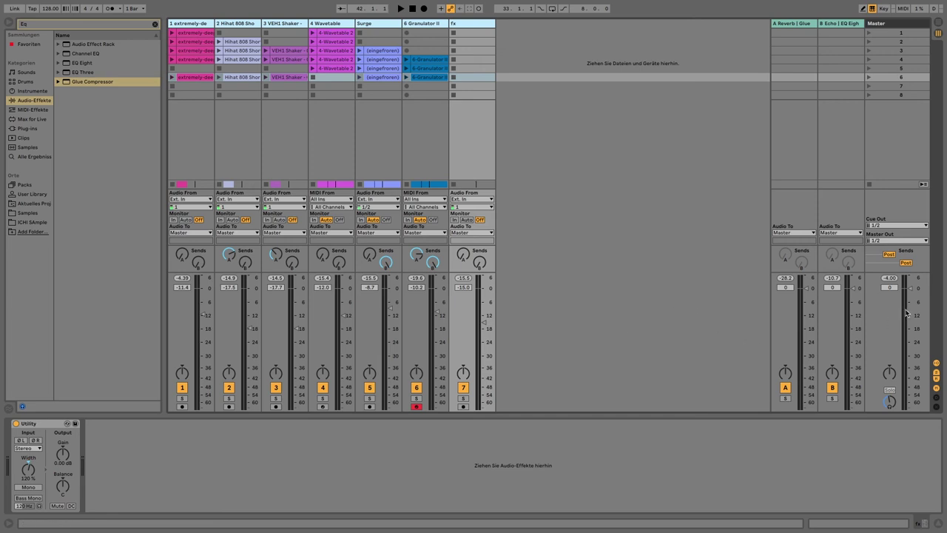
pyautogui.press('space')
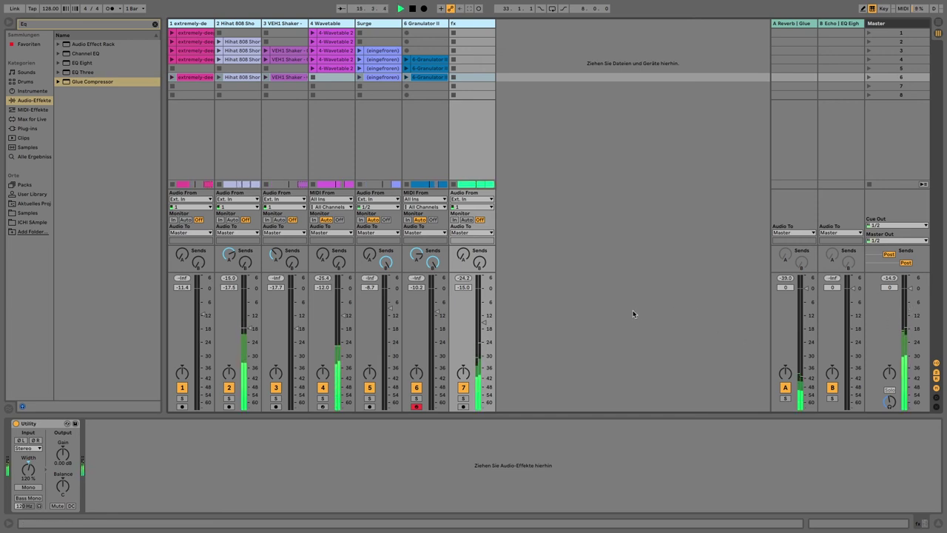
pyautogui.press('Tab')
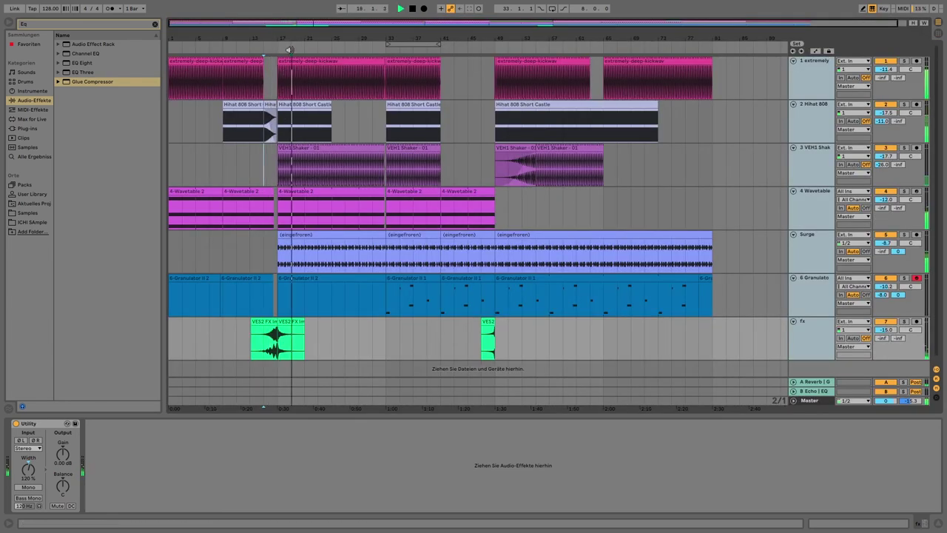
pyautogui.press('Tab')
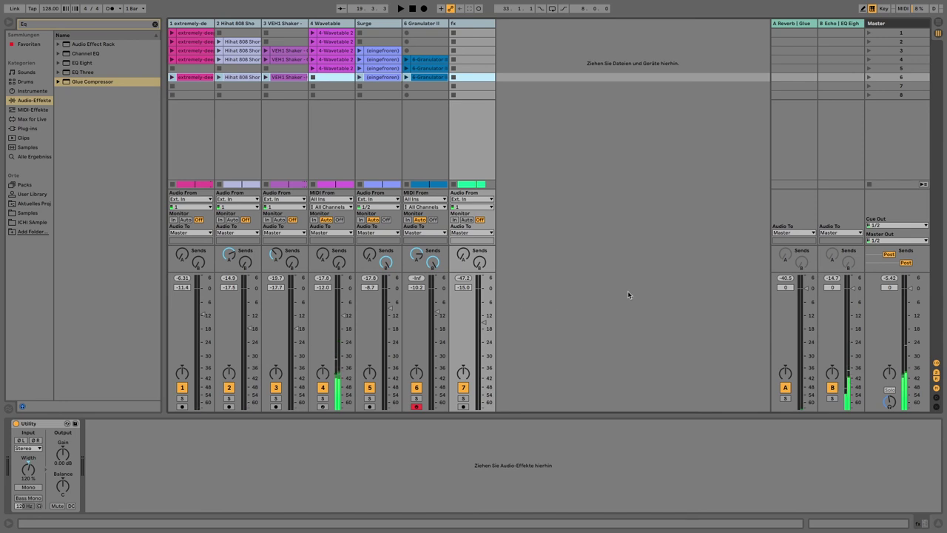
# Step: Play the arrangement from about bar 36 to check the Master's peak level, and lower the Master volume to -5.0 dB
pyautogui.press('Tab')
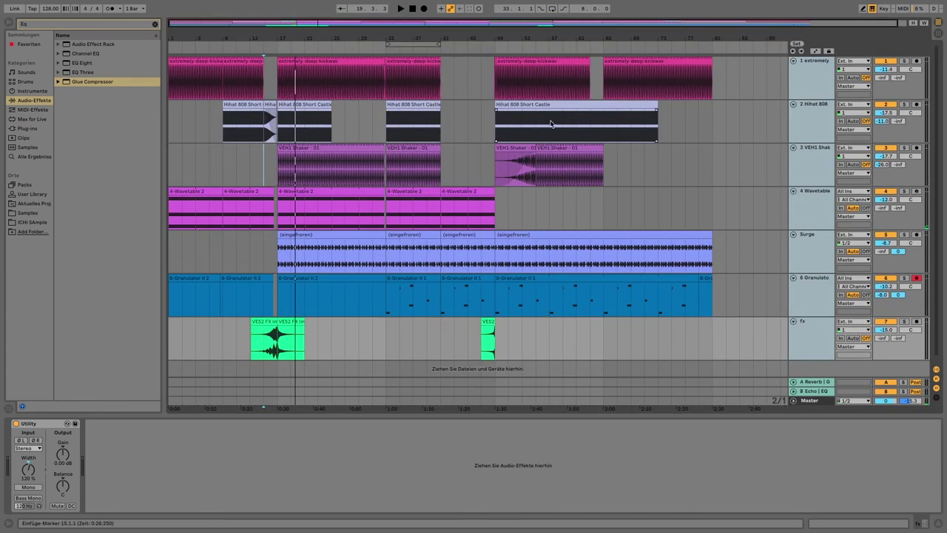
pyautogui.click(406, 47)
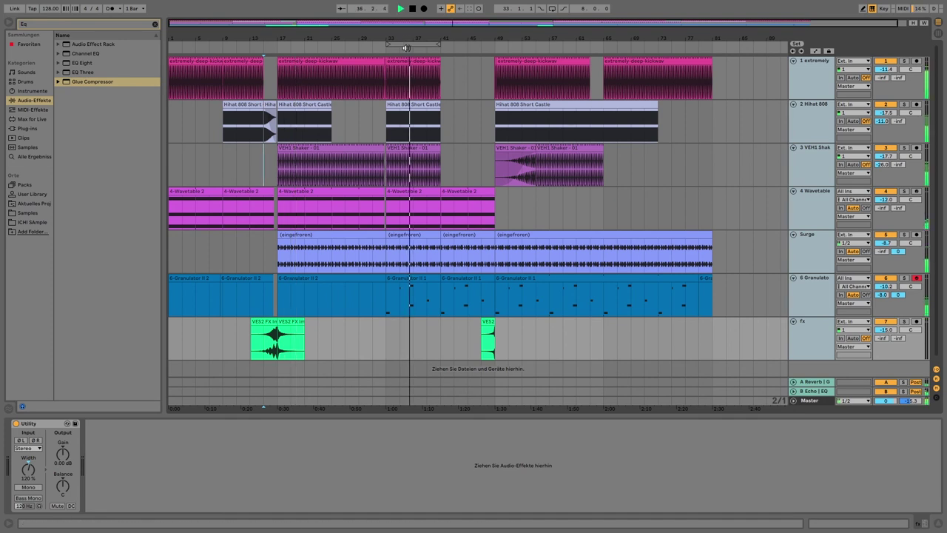
pyautogui.press('Tab')
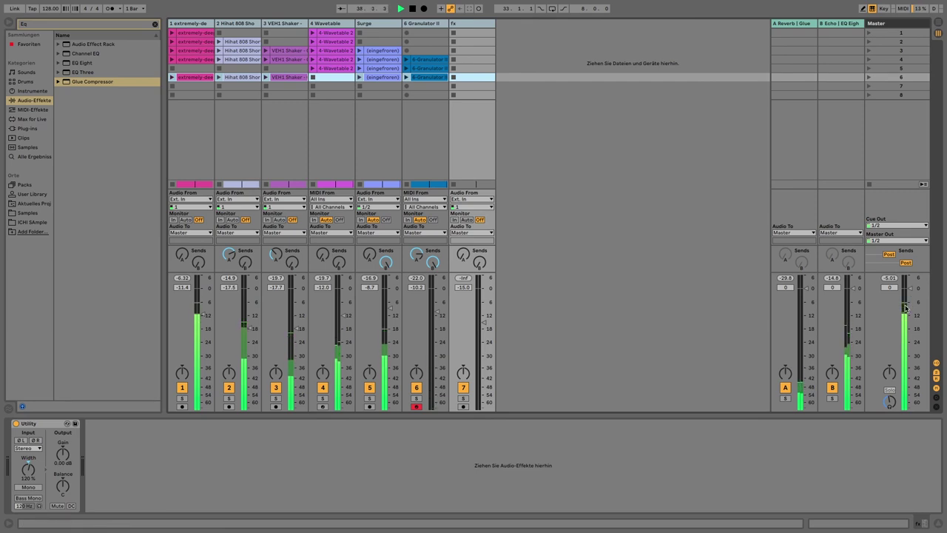
pyautogui.press('space')
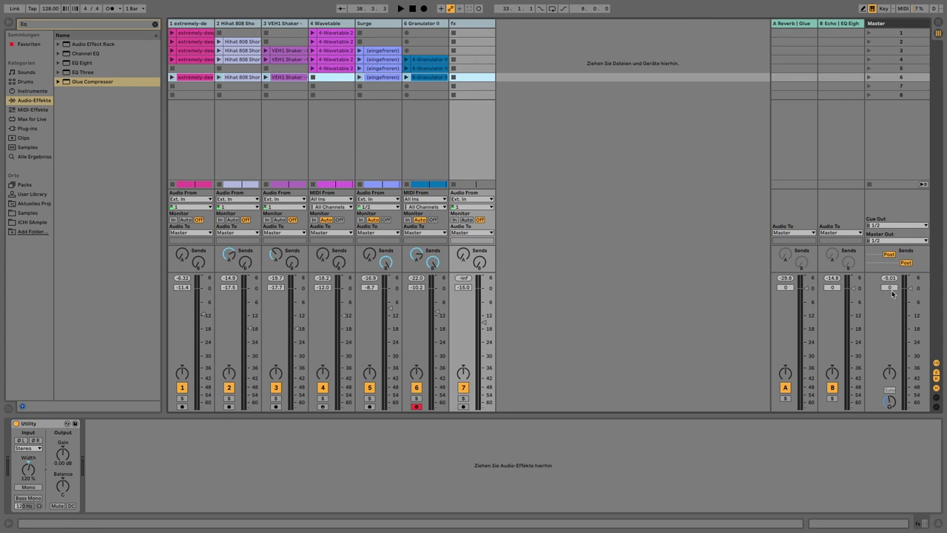
pyautogui.moveTo(889, 287)
pyautogui.mouseDown()
pyautogui.moveTo(890, 295)
pyautogui.moveTo(889, 283)
pyautogui.mouseUp()
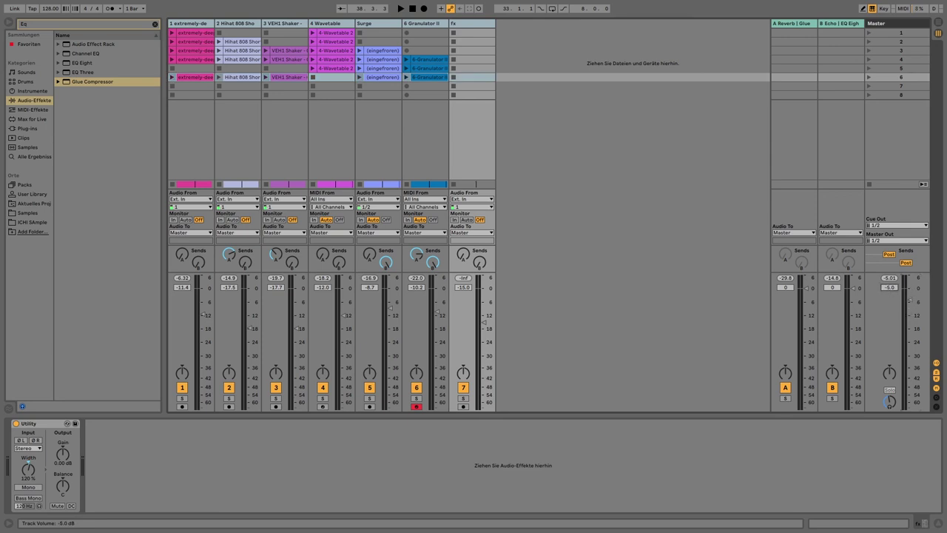